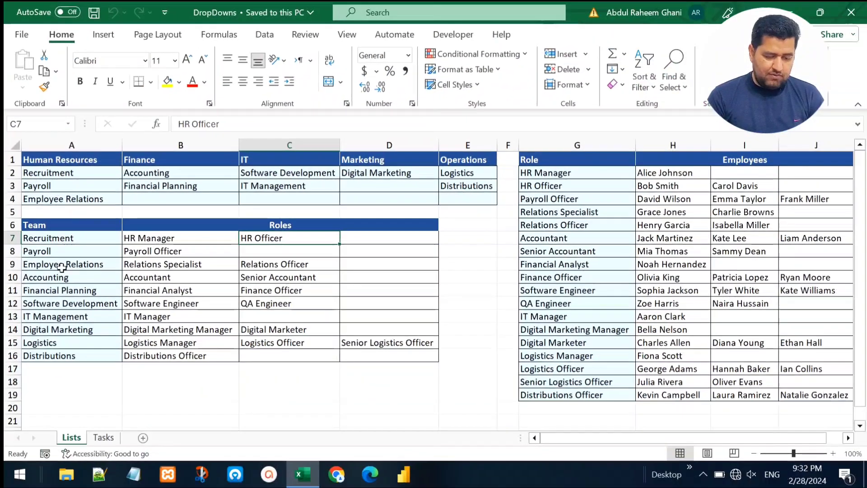
Examine how the Lists sheet relates teams to roles and roles to employees.
click(75, 242)
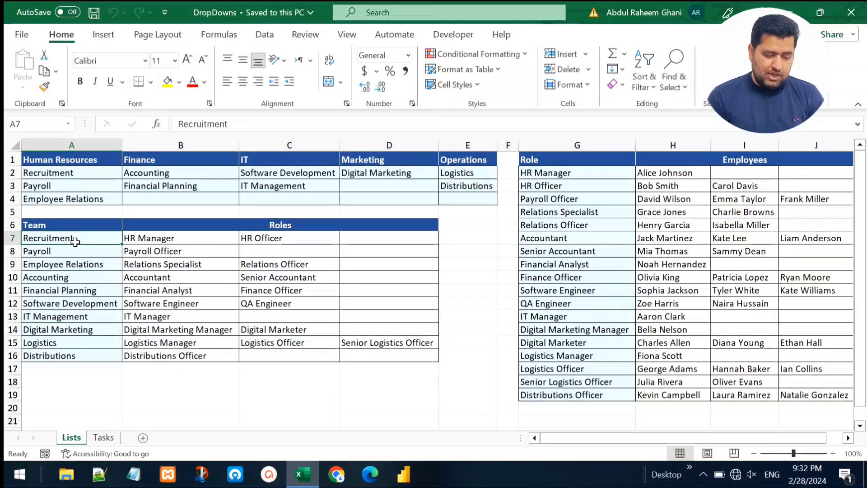
click(265, 242)
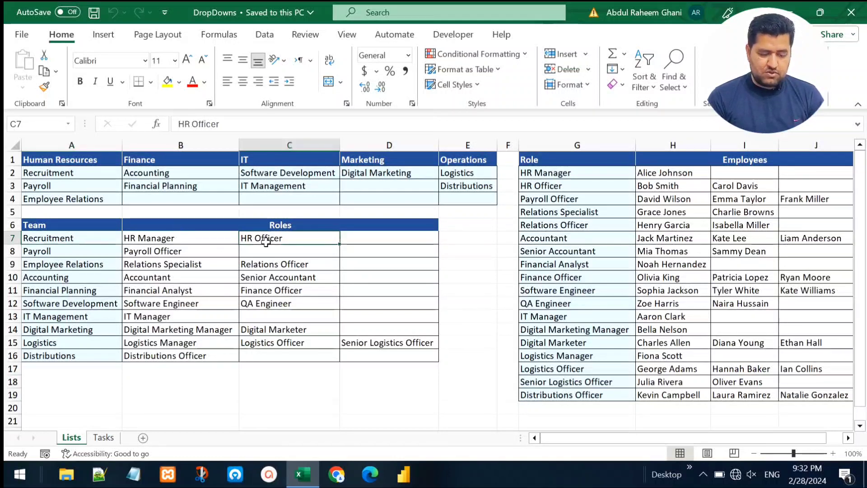
click(72, 254)
key(Right)
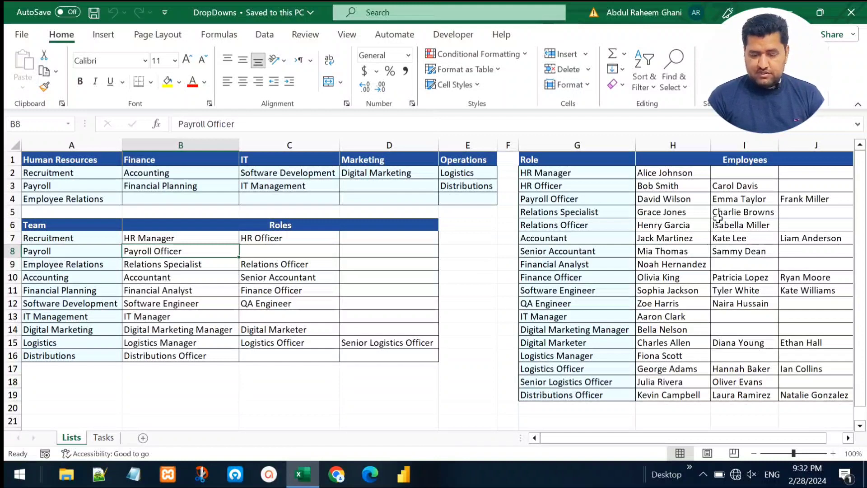
click(544, 173)
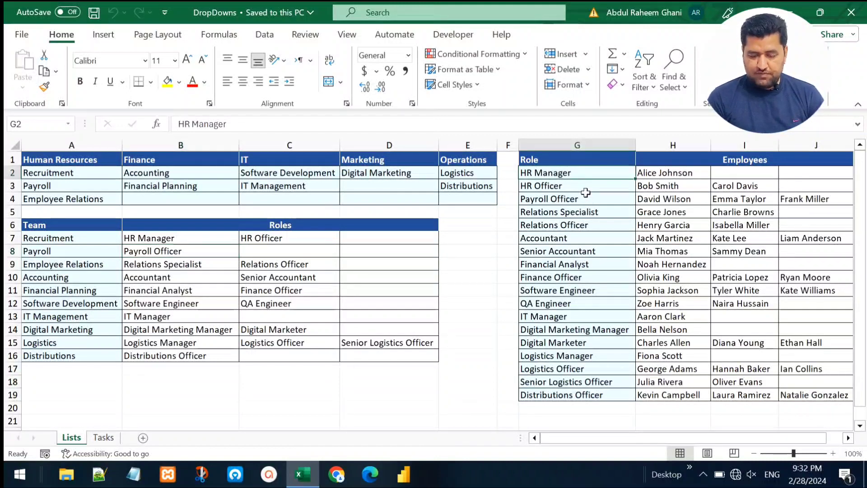
click(659, 186)
click(732, 186)
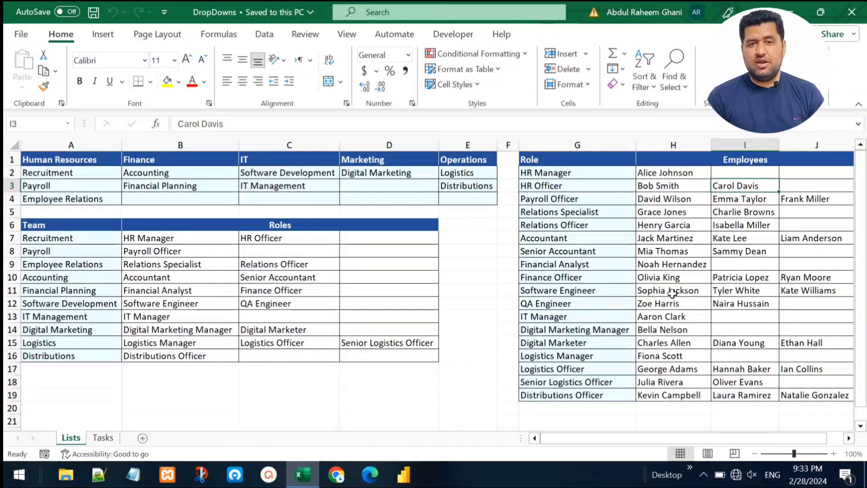
On the Tasks sheet, set the data validation of Department cells A2:A16 to allow a List.
click(103, 437)
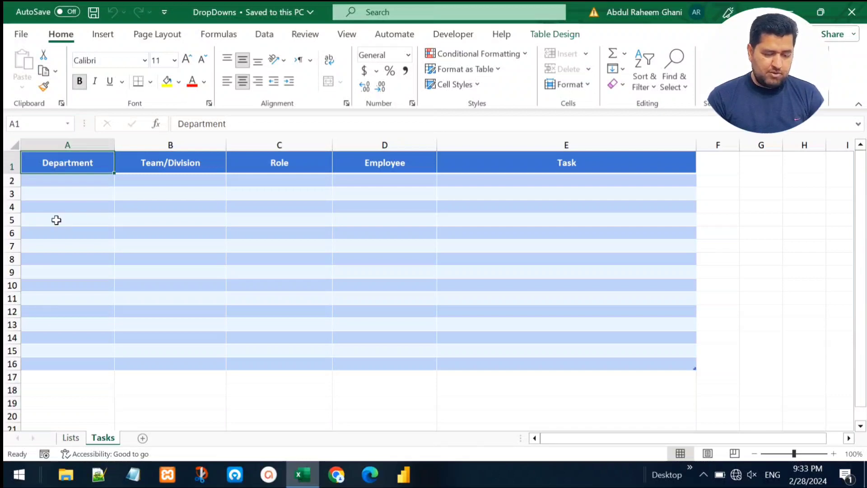
click(81, 179)
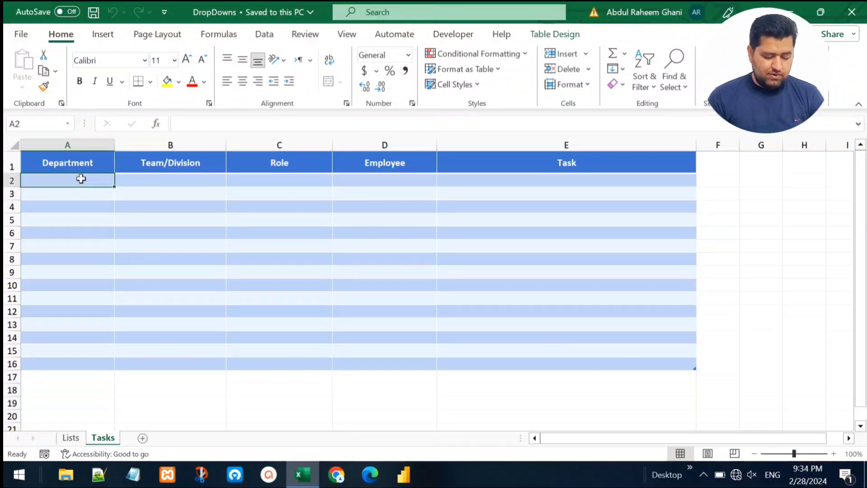
key(ctrl+shift+Down)
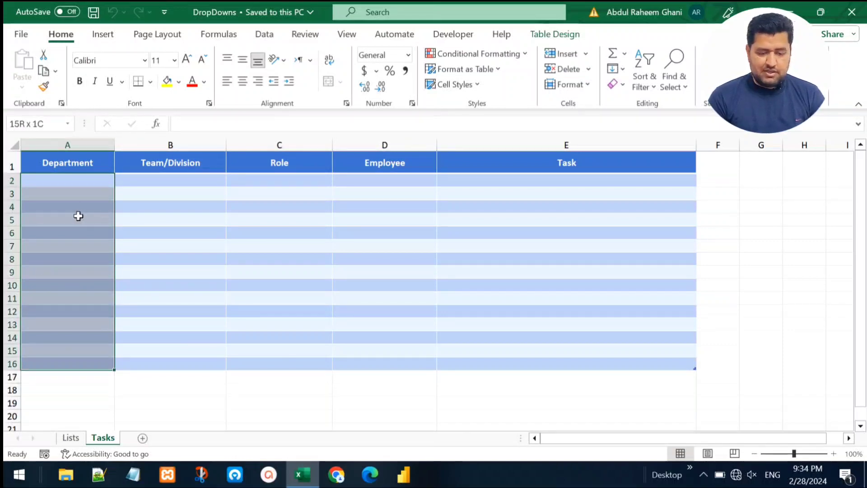
click(264, 36)
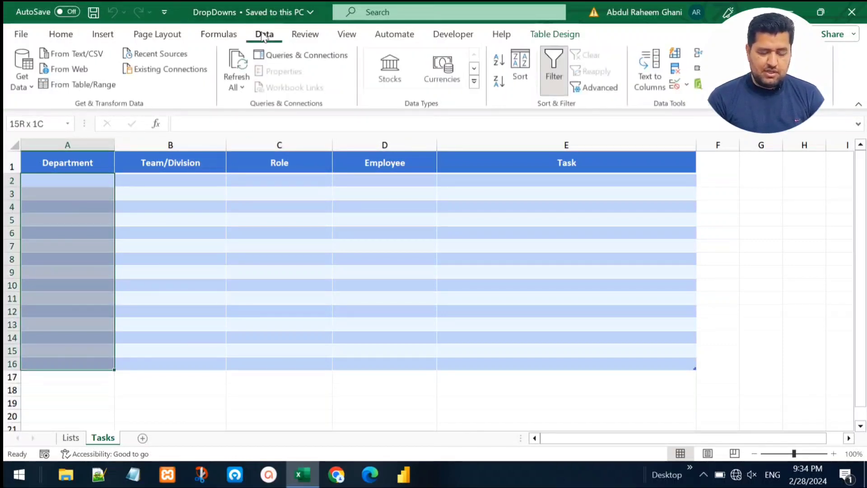
click(673, 86)
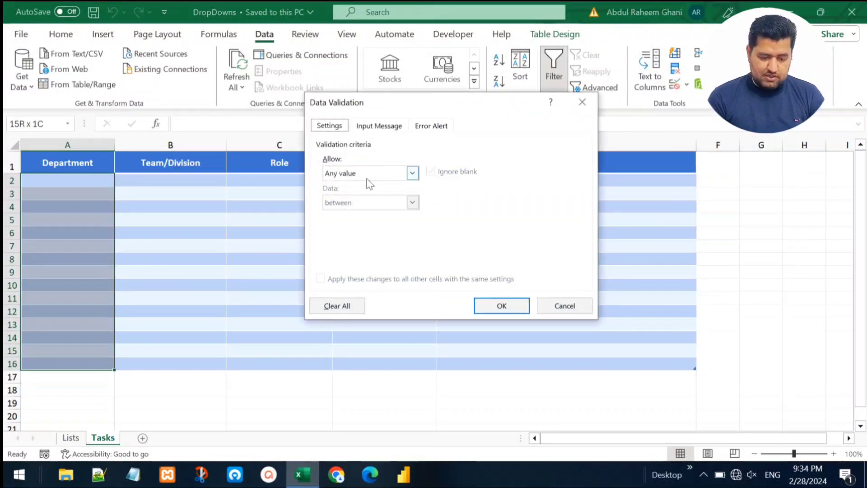
click(361, 175)
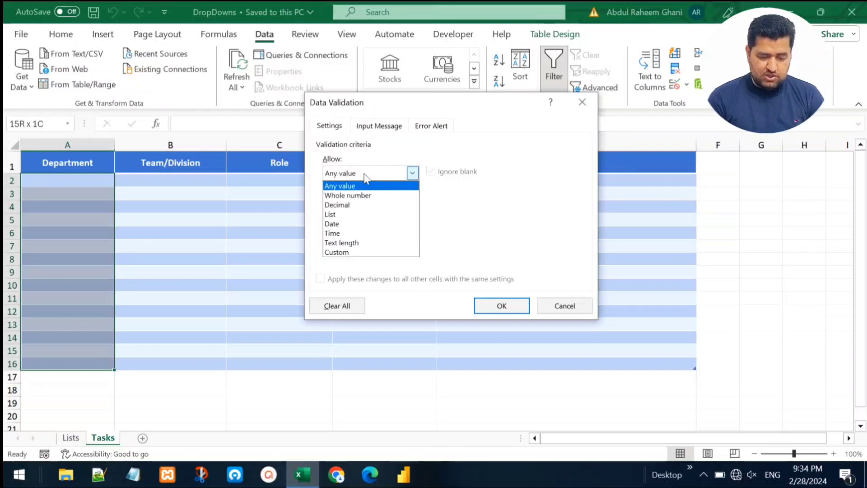
click(354, 215)
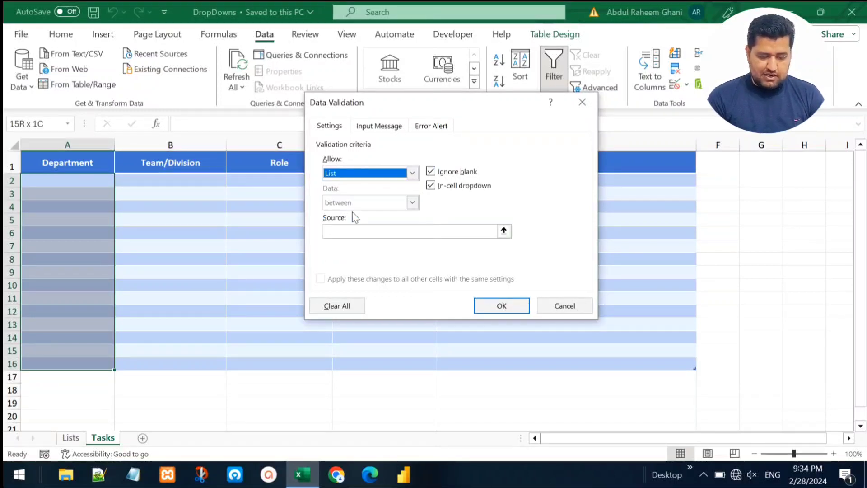
Use the department headers in Lists!$A$1:$E$1 as the list source and apply the validation.
click(342, 233)
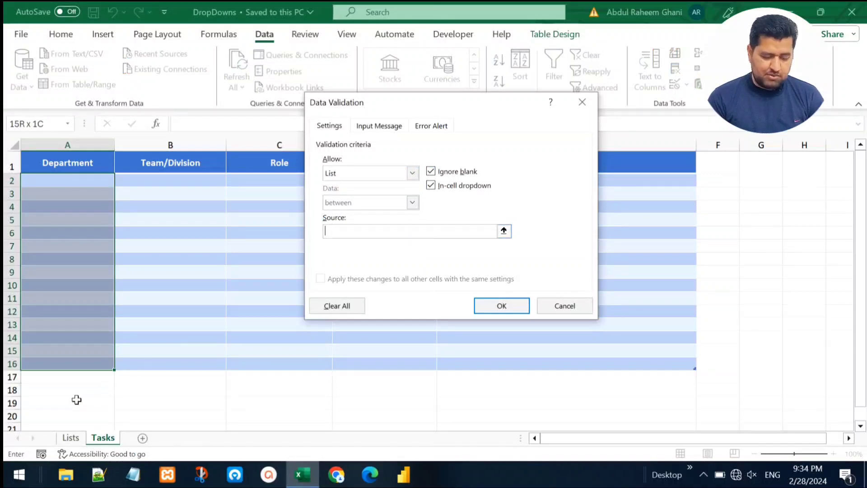
click(68, 439)
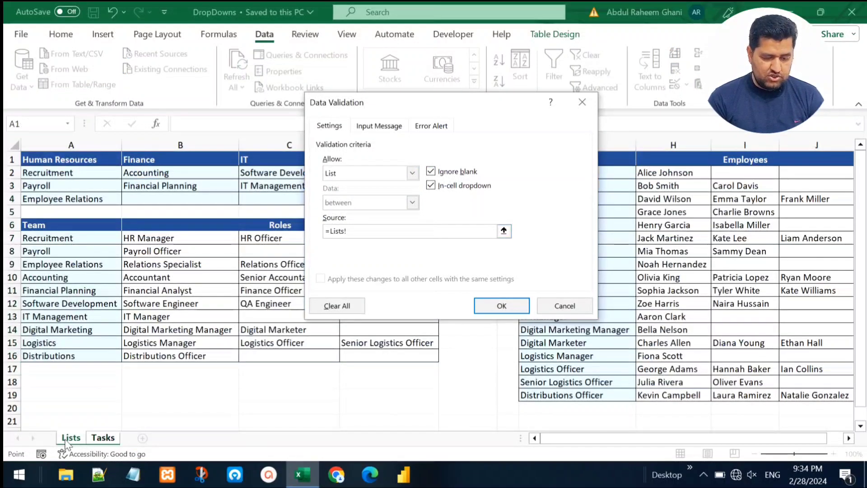
drag(396, 104, 452, 200)
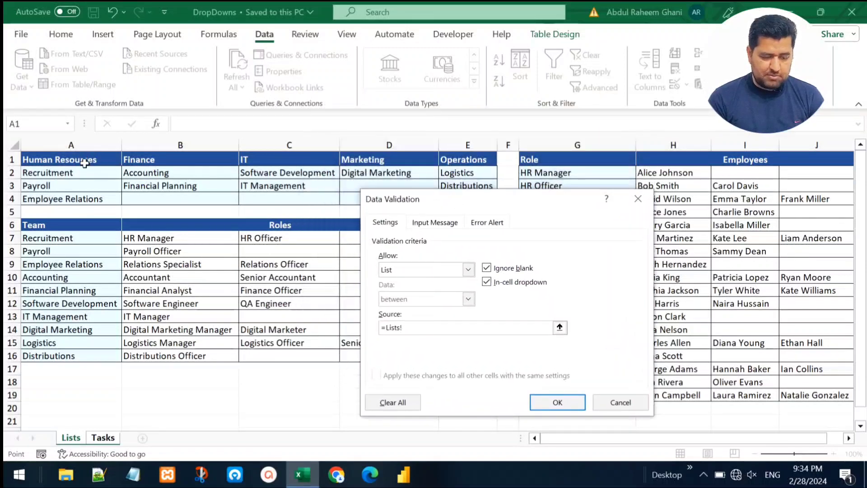
drag(85, 161, 457, 155)
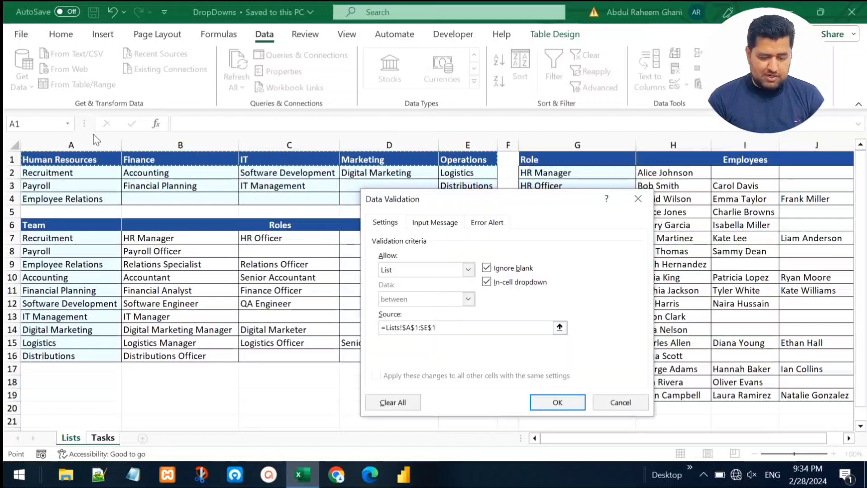
click(557, 402)
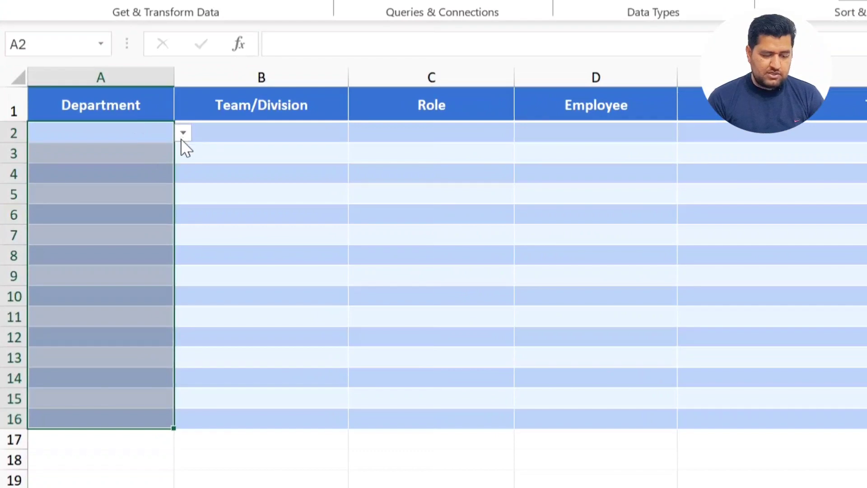
Check the choices offered by the Department drop-down in cell A2.
click(126, 133)
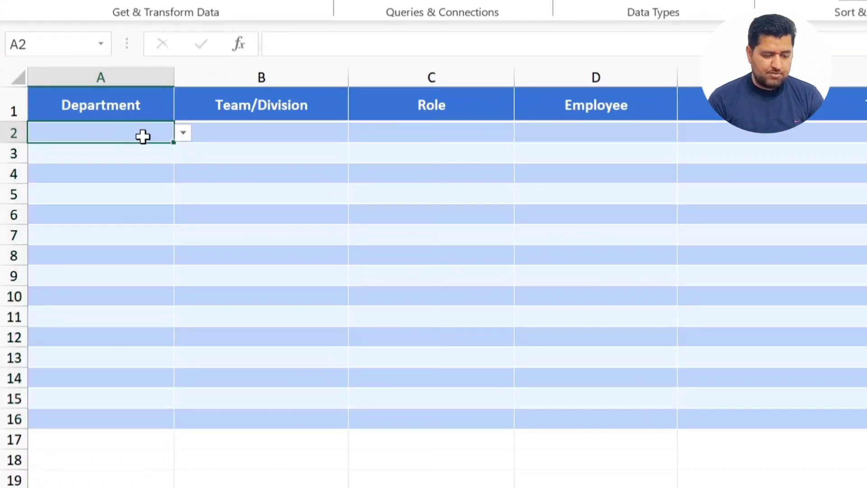
click(183, 133)
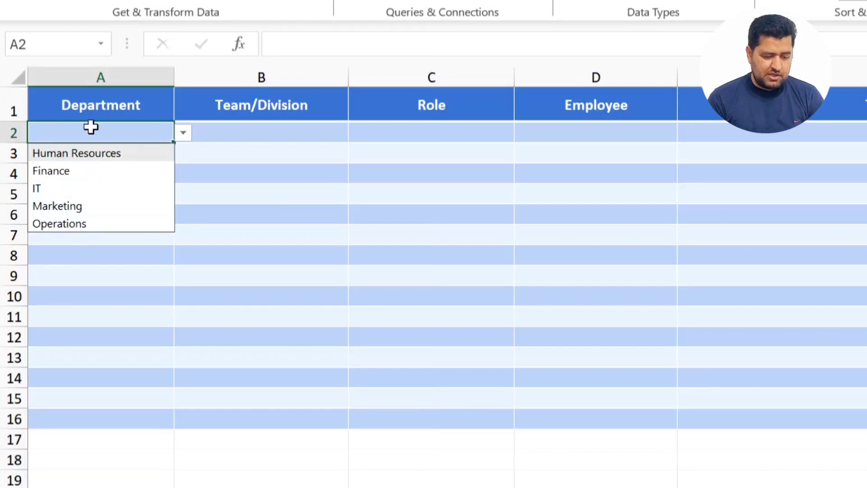
click(74, 270)
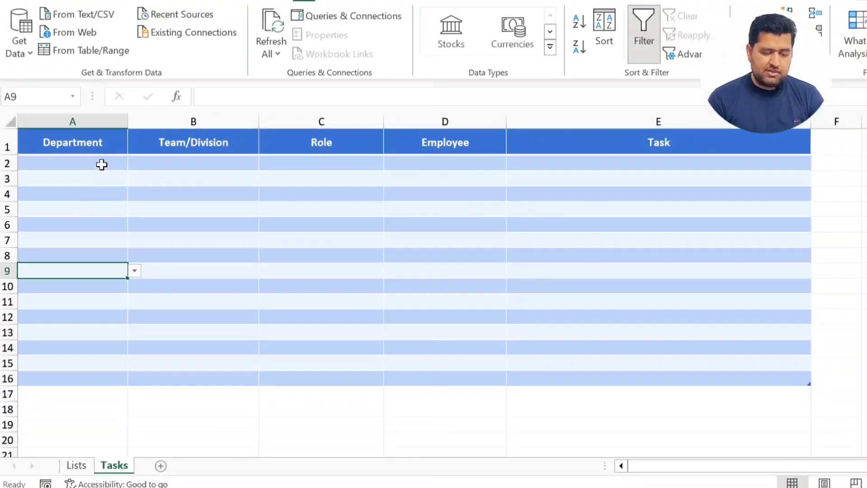
click(139, 133)
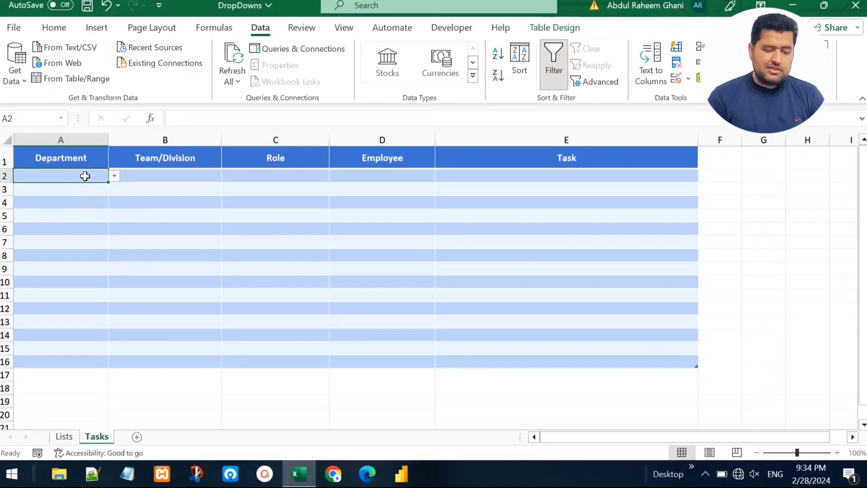
click(163, 177)
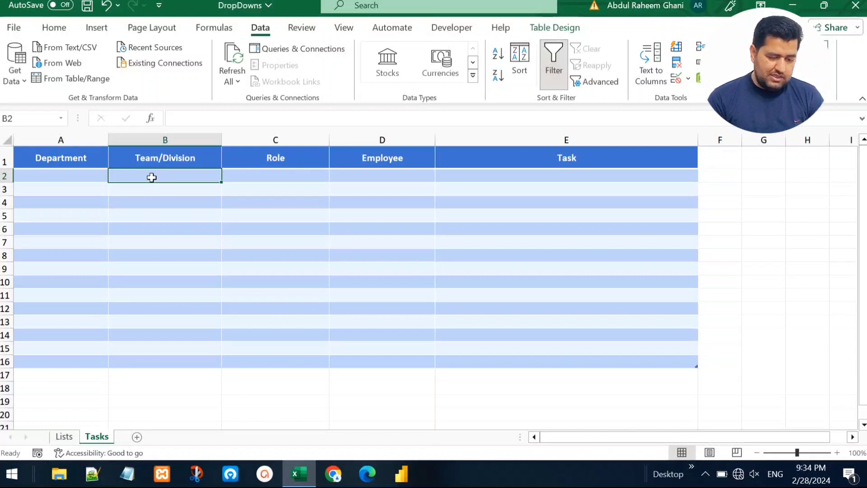
Choose Human Resources as the department in A2, and reopen its drop-down to review the choices.
click(89, 175)
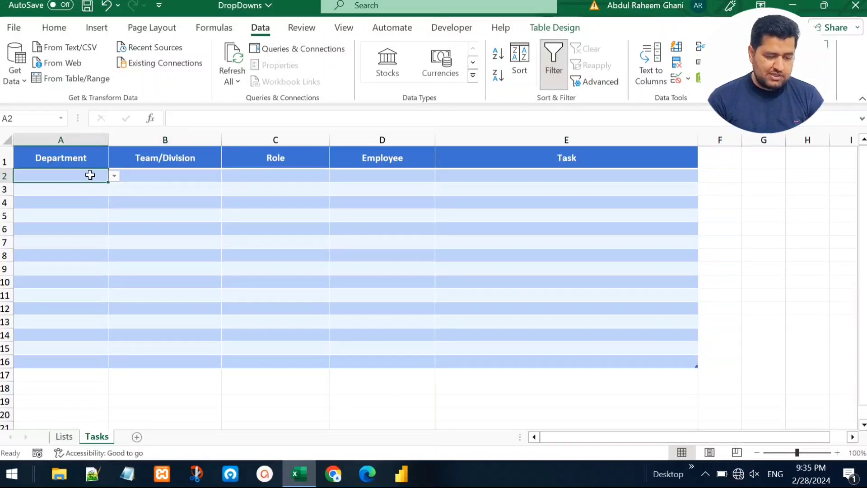
click(113, 176)
click(73, 190)
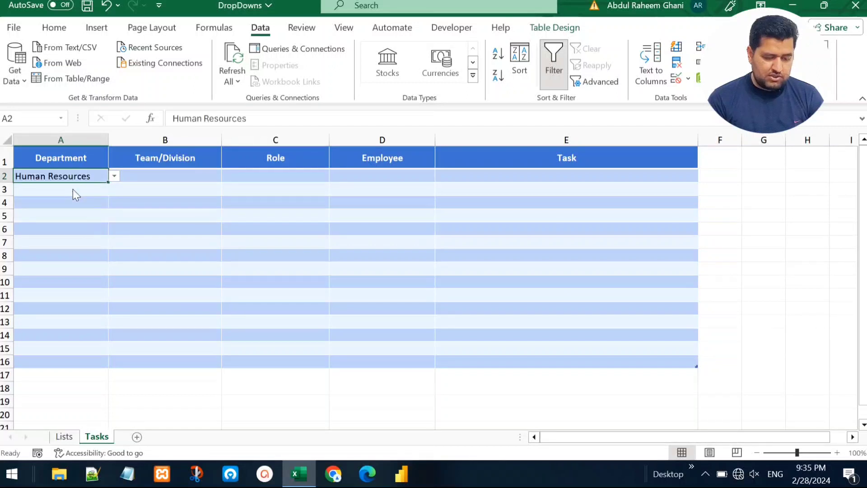
click(157, 179)
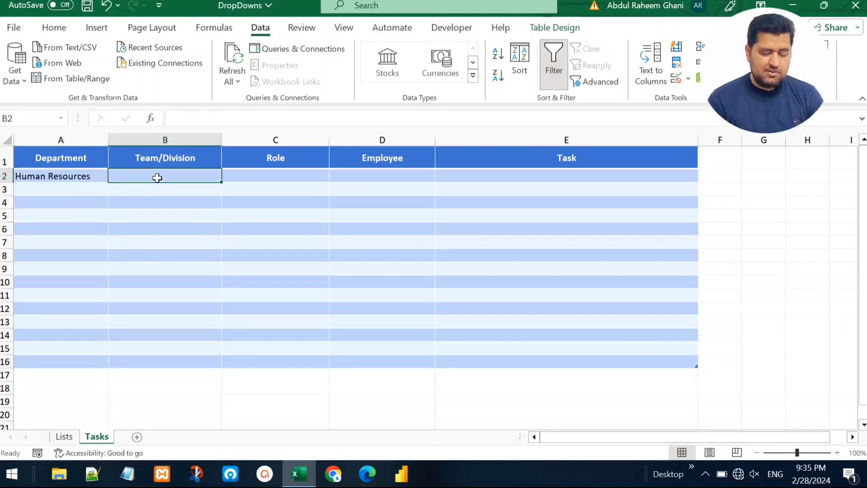
click(68, 178)
click(114, 176)
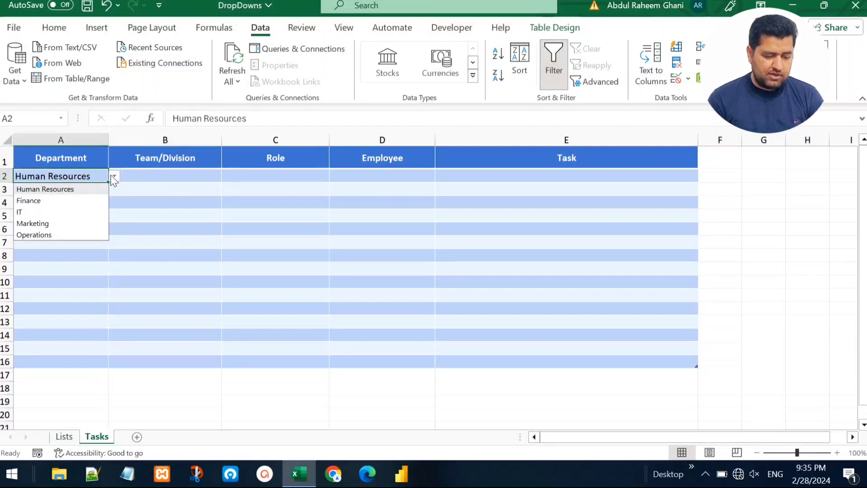
Open data validation for Team/Division cell B2 and set it to allow a List.
click(143, 178)
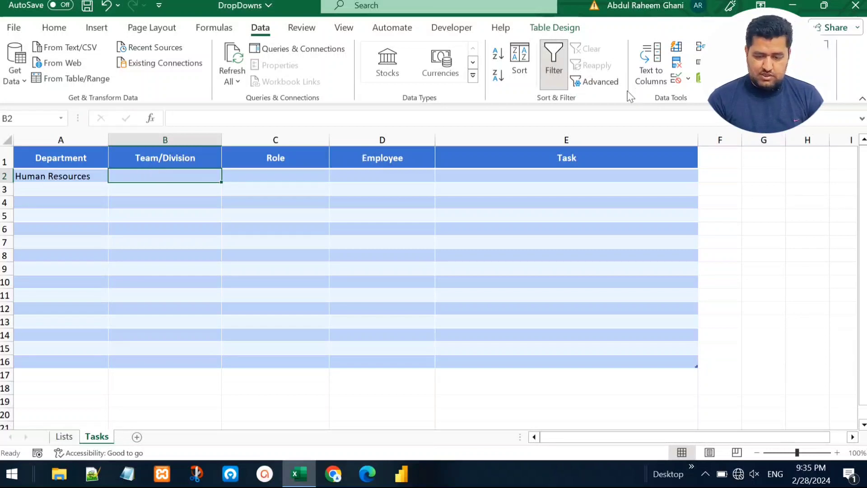
click(675, 81)
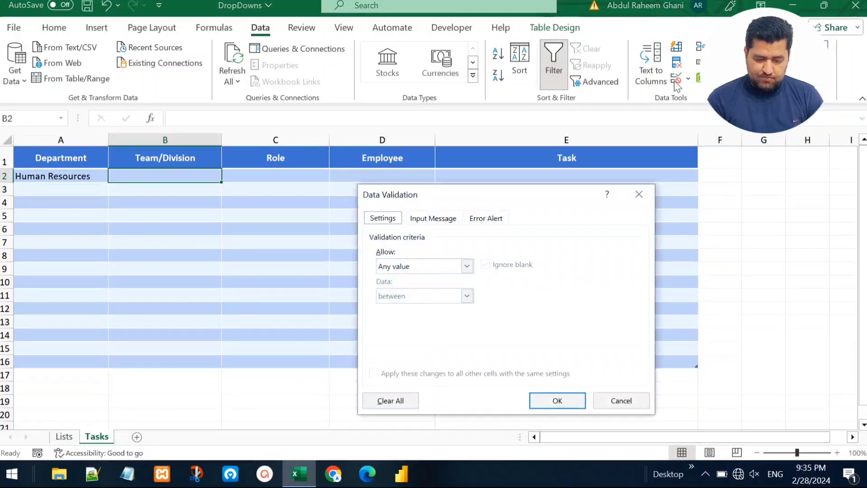
drag(460, 196, 470, 94)
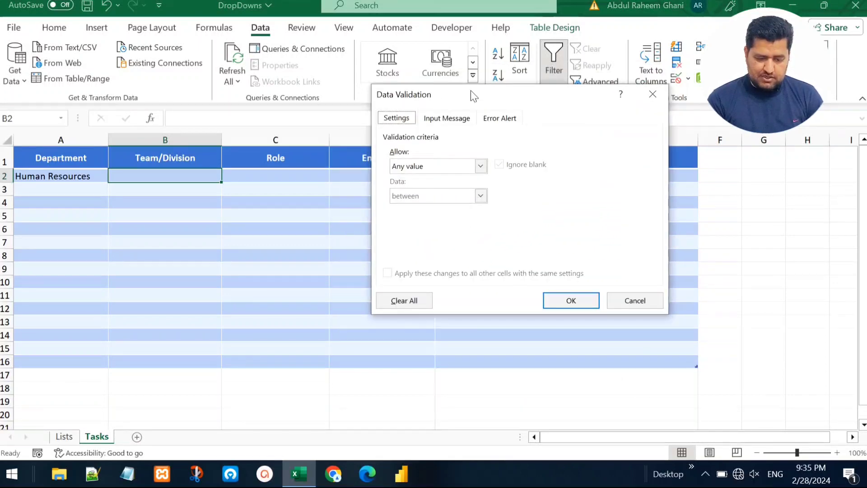
click(434, 167)
click(420, 208)
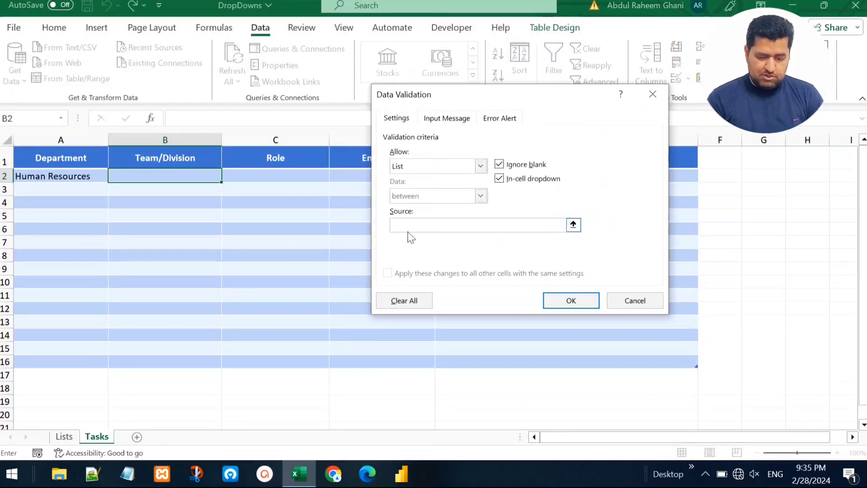
Start B2's list source with an XLOOKUP formula that looks up $A2, keeping only the column absolute.
click(411, 225)
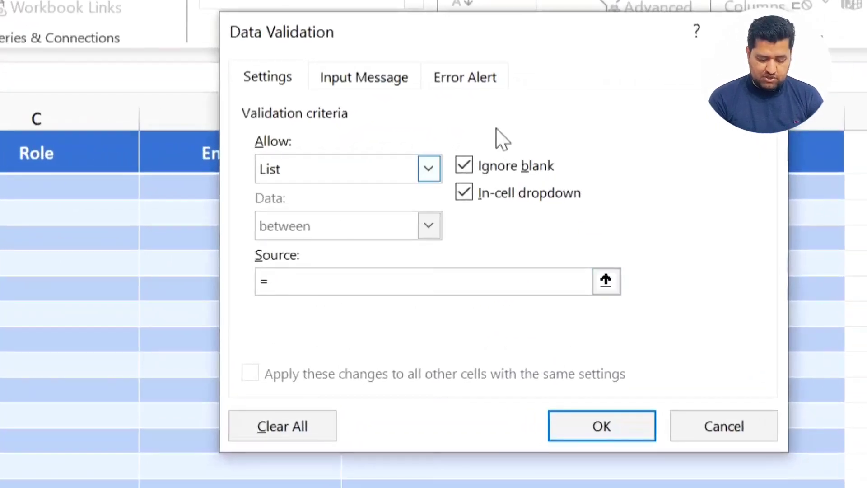
text(X)
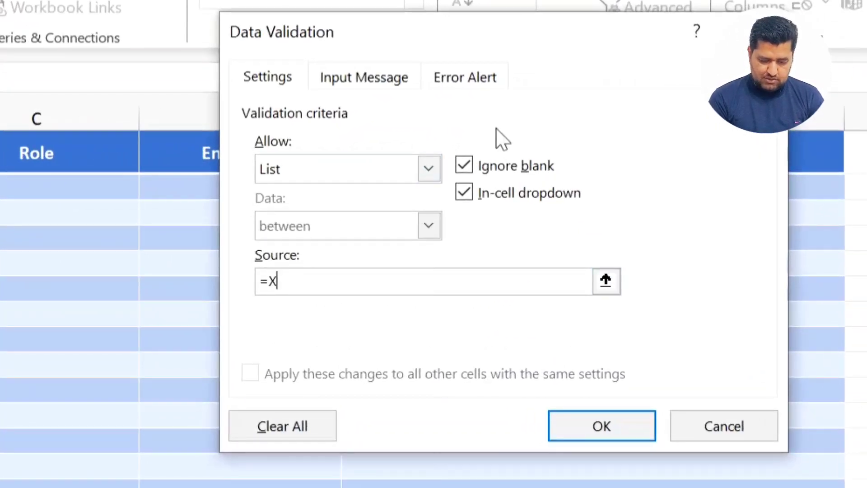
text(LOOKUP()
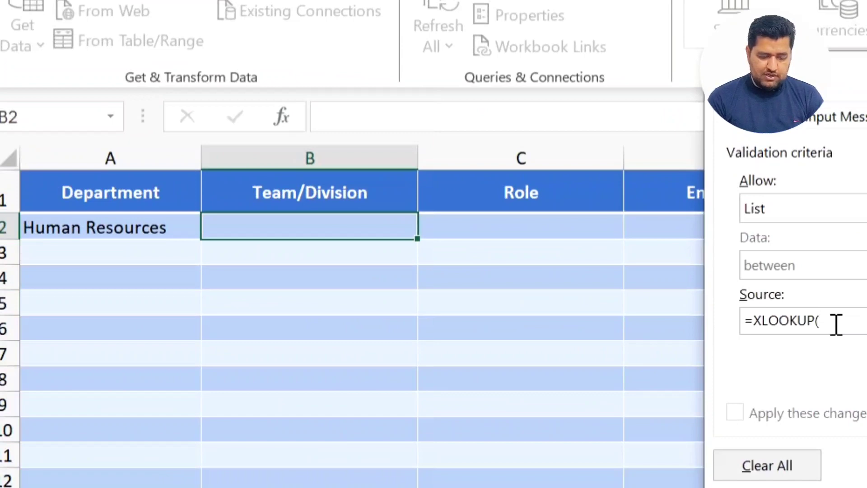
click(98, 227)
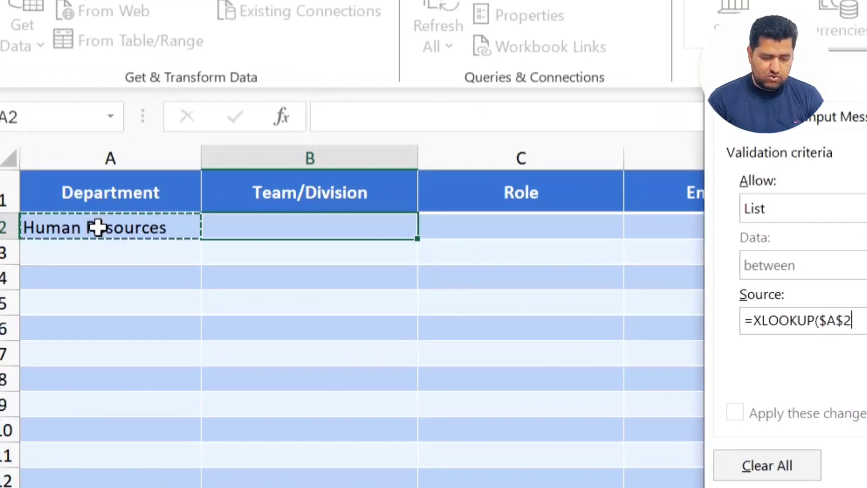
click(843, 321)
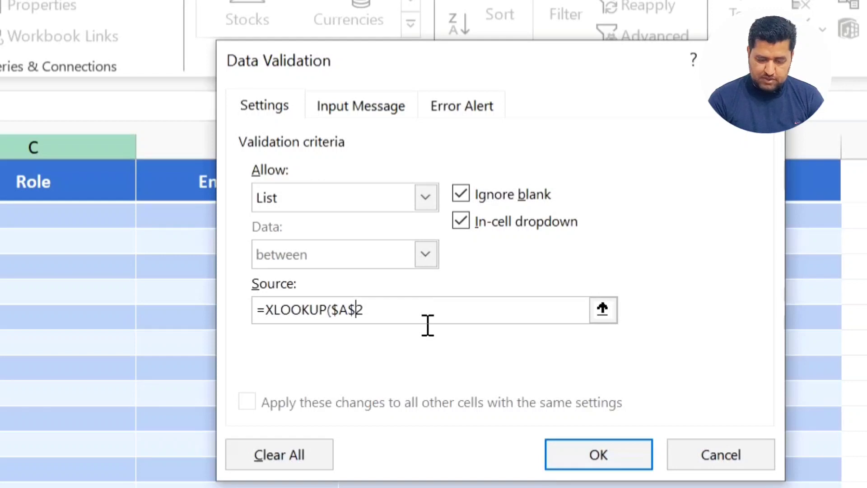
key(Left)
key(BackSpace)
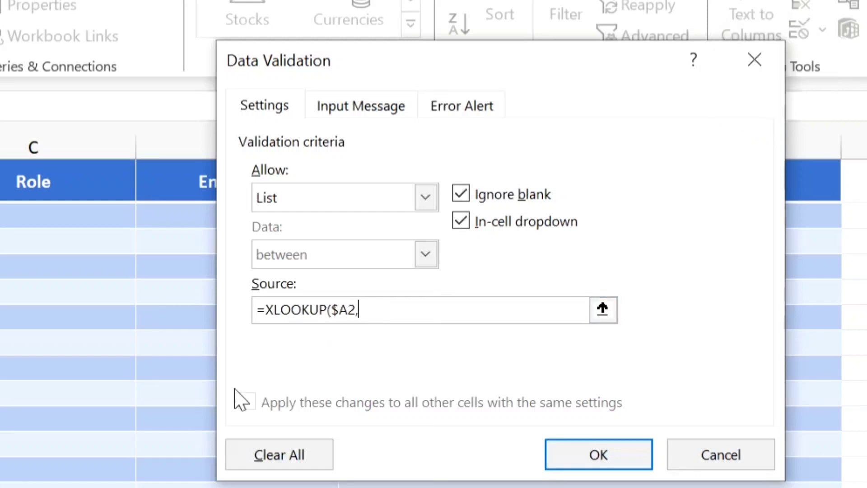
Complete the XLOOKUP with Lists!$A$1:$E$1 as lookup array and Lists!$A$2:$E$4 as return array, and apply the validation.
drag(598, 103, 597, 129)
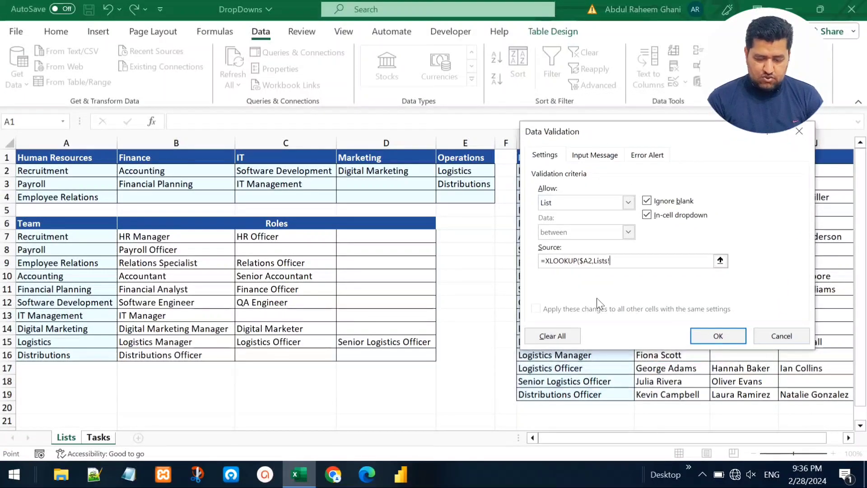
drag(73, 157, 460, 152)
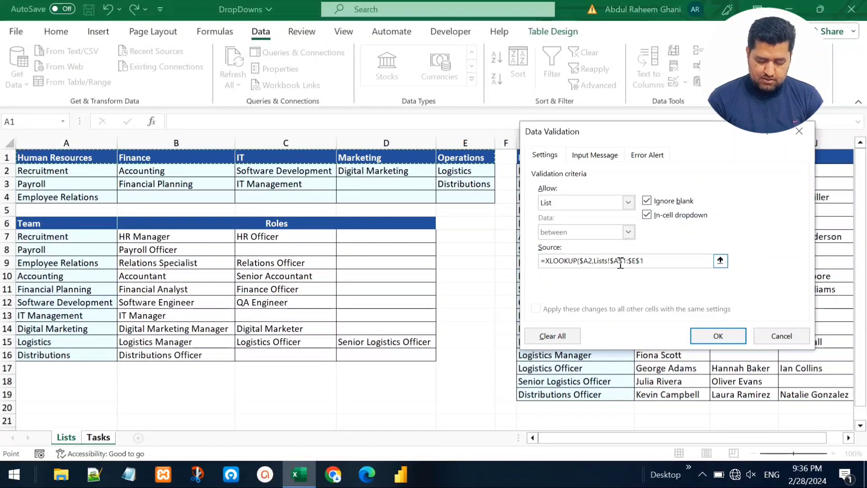
text(,)
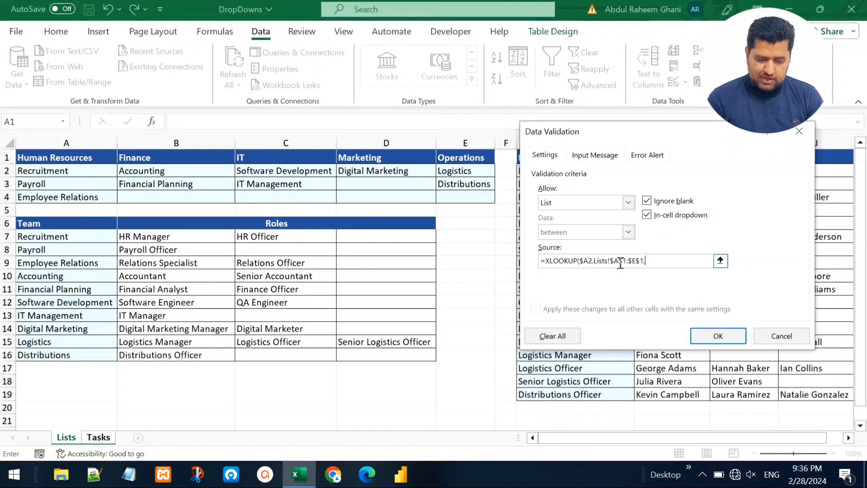
drag(89, 171, 463, 196)
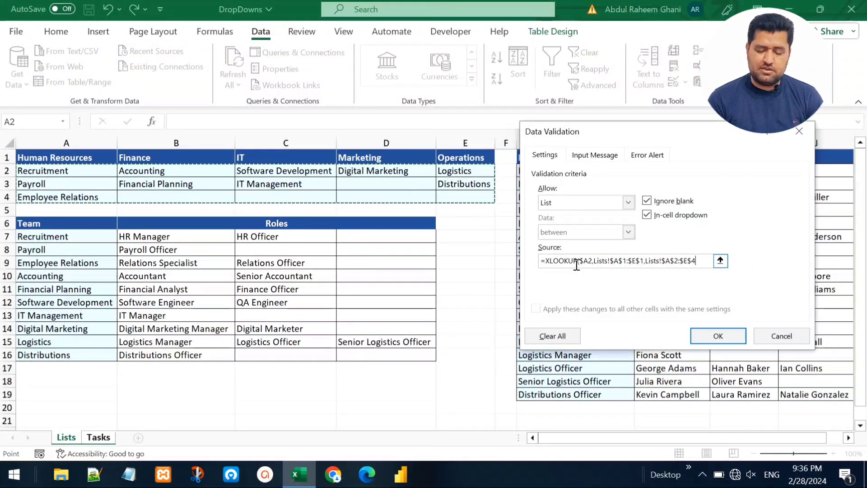
click(717, 336)
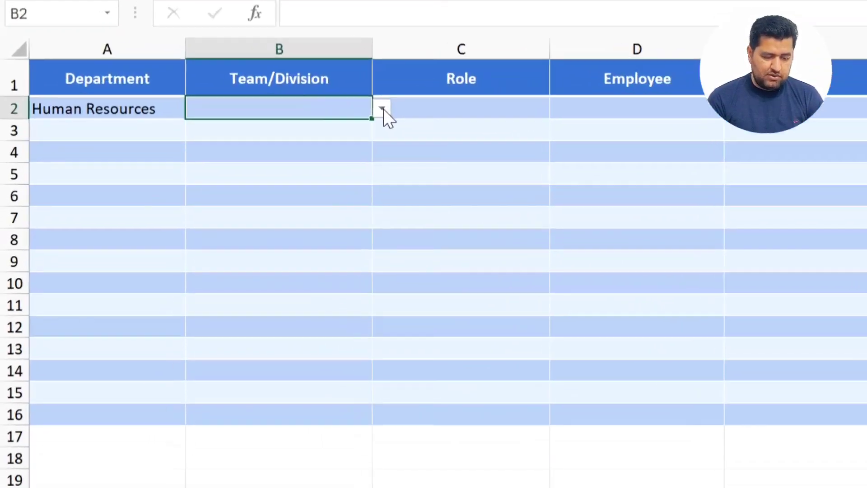
Check the Team/Division choices in B2 and change the department in A2 to Operations.
click(228, 179)
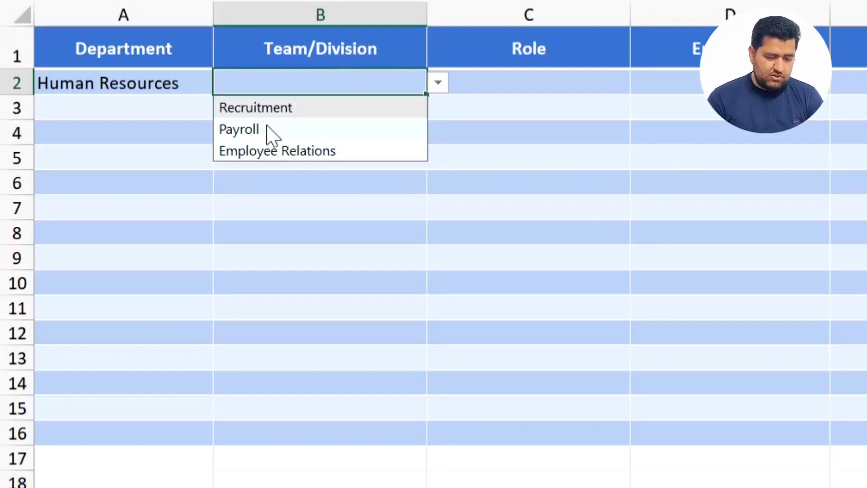
click(130, 83)
click(129, 83)
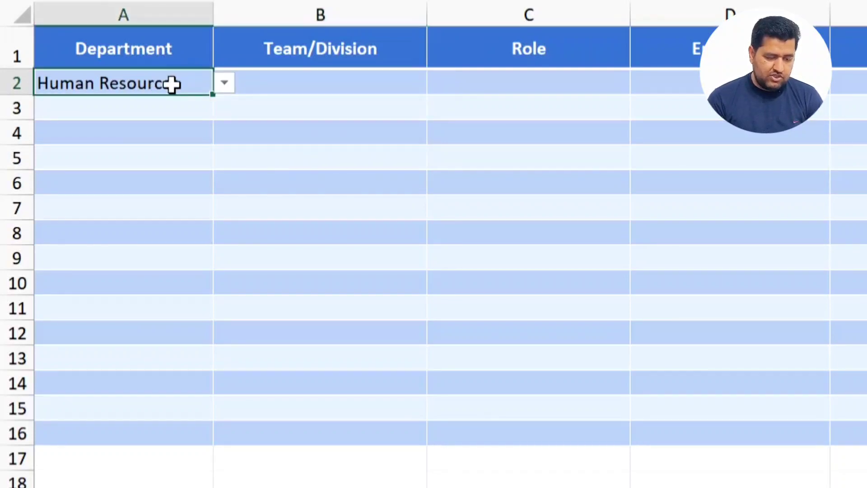
click(224, 84)
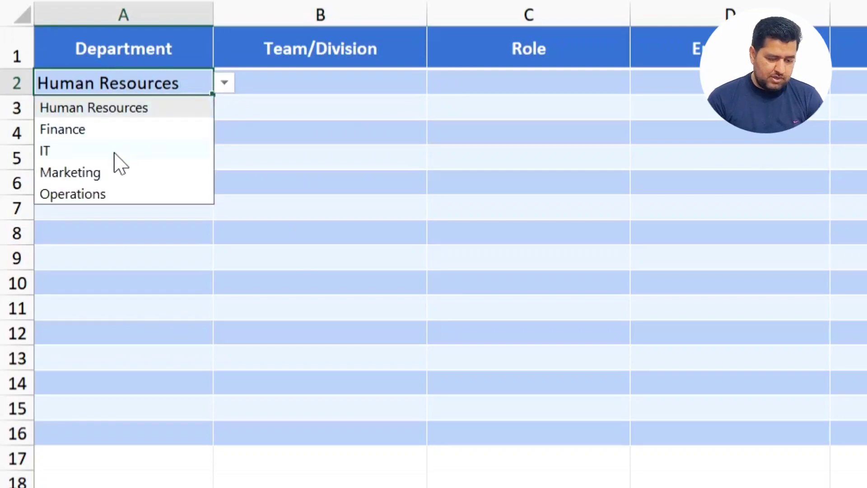
click(95, 189)
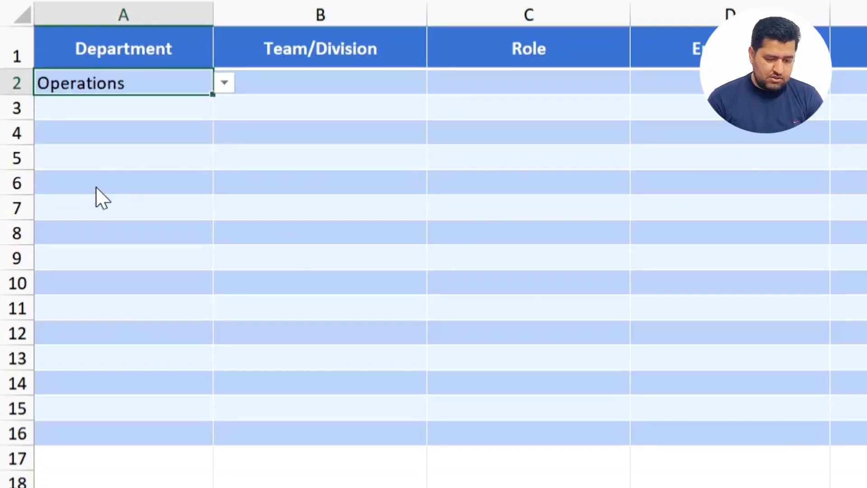
Check the choices B2's Team/Division drop-down offers for the Operations department.
click(366, 85)
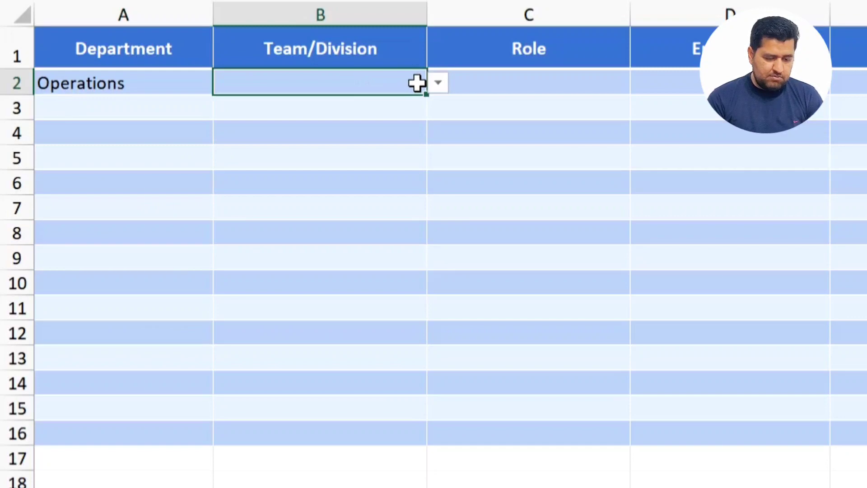
click(436, 84)
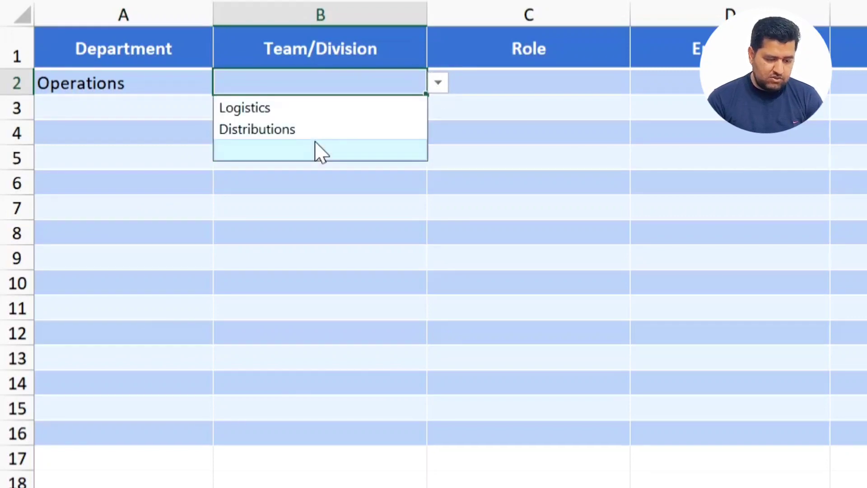
click(312, 120)
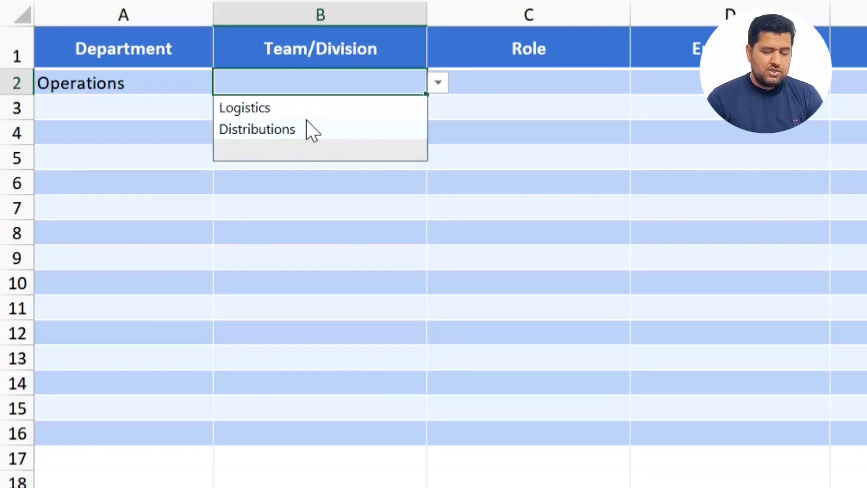
click(337, 86)
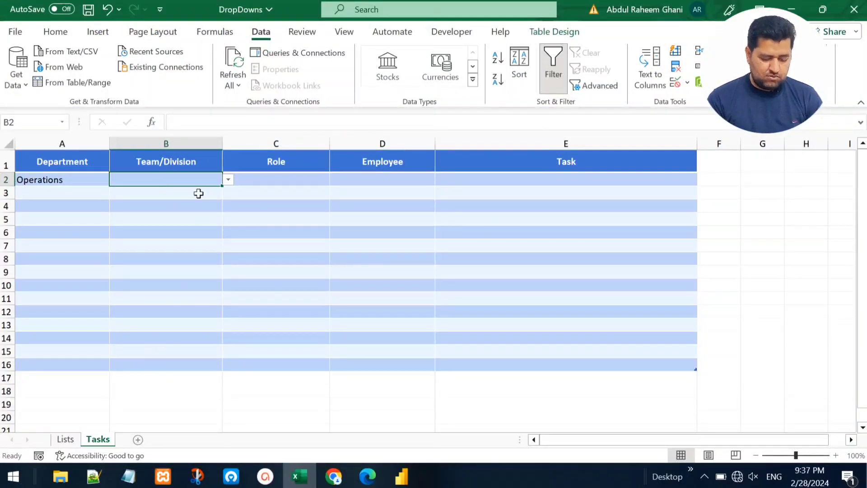
Copy cell B2 and paste only its validation into Team/Division cells B3:B16.
key(ctrl+c)
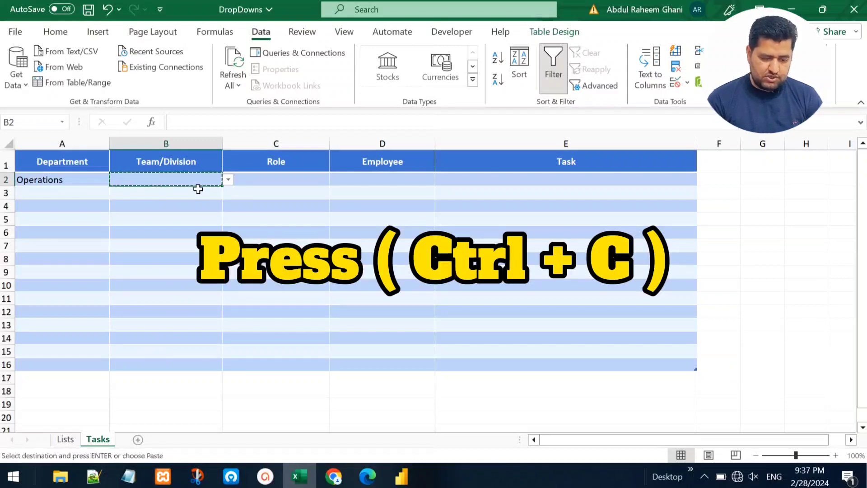
click(171, 193)
drag(171, 193, 160, 364)
right_click(164, 276)
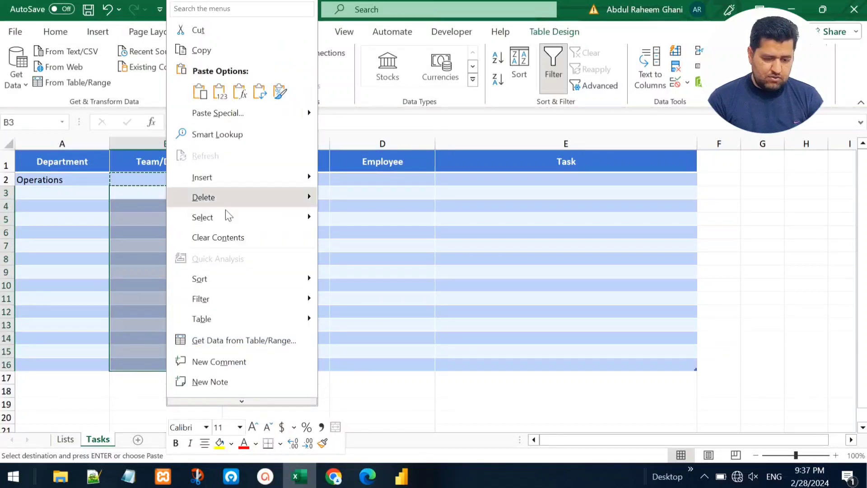
click(225, 116)
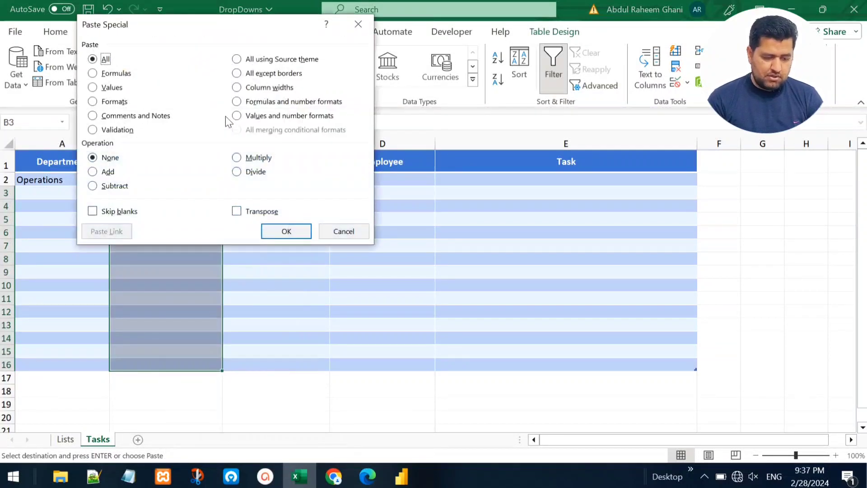
click(117, 130)
click(286, 231)
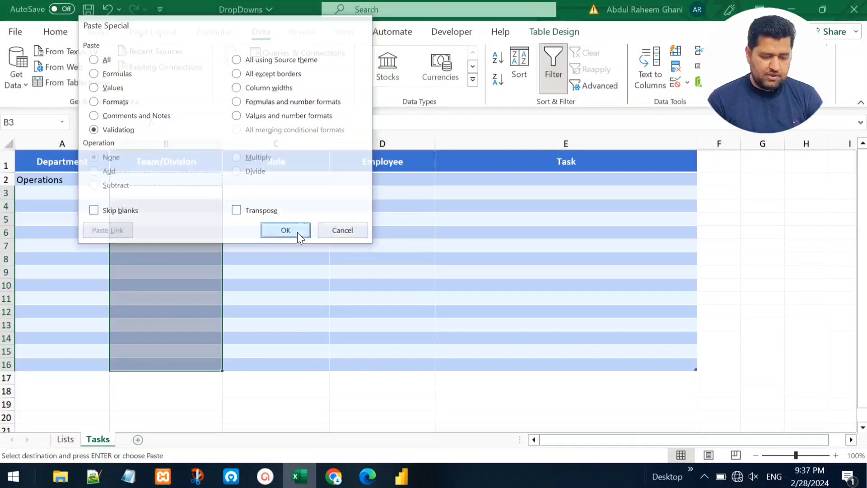
click(186, 195)
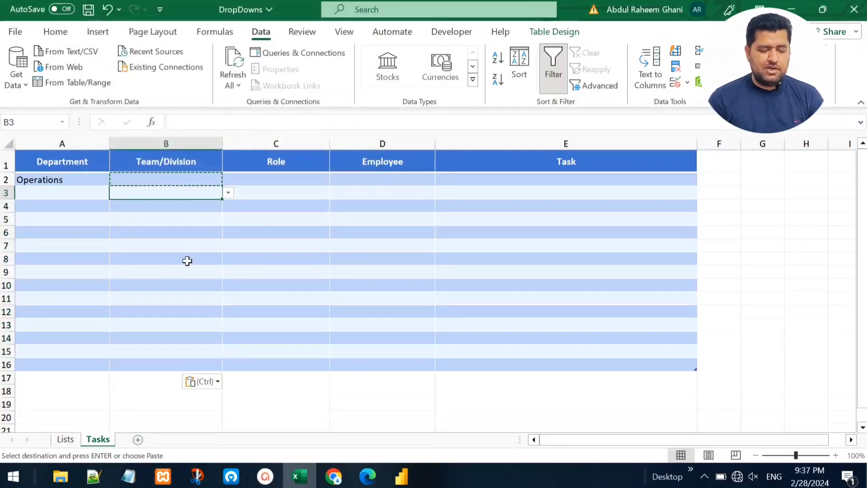
key(Escape)
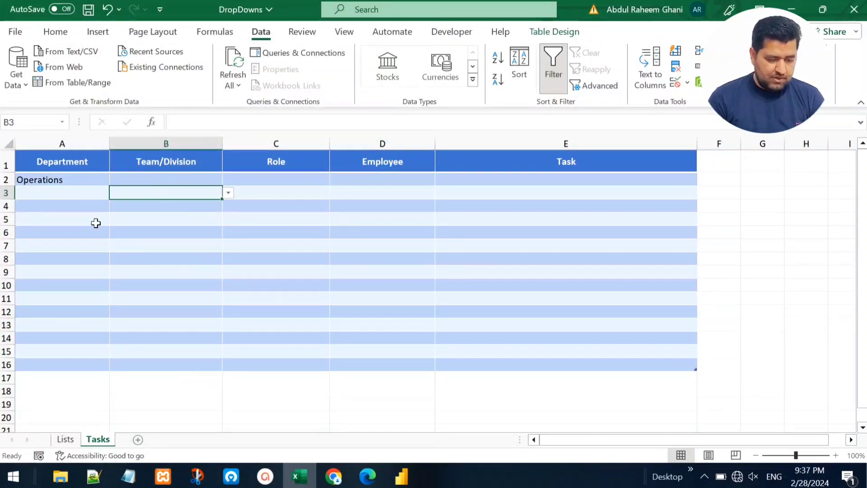
Choose IT as the department in A3 and check the choices in B3's Team/Division drop-down.
click(76, 198)
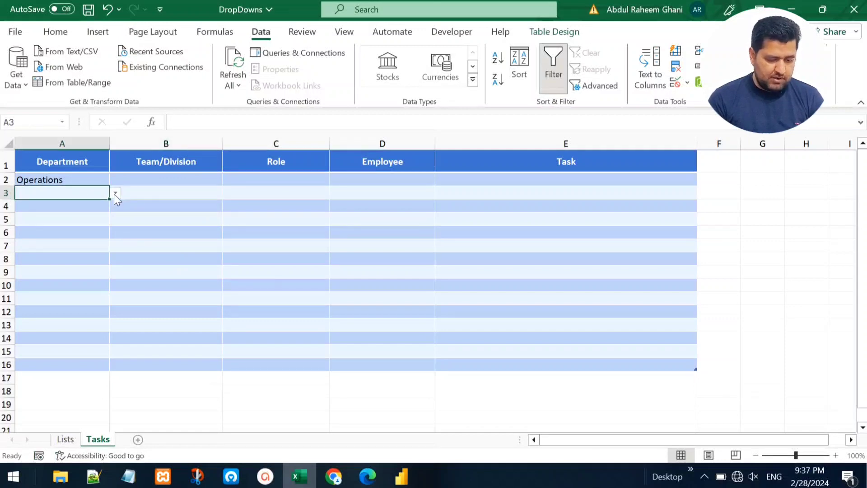
click(116, 193)
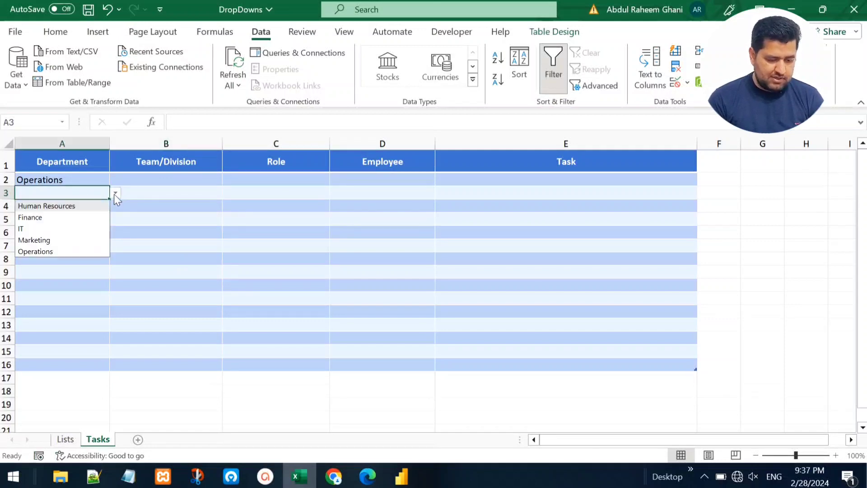
click(44, 228)
click(183, 193)
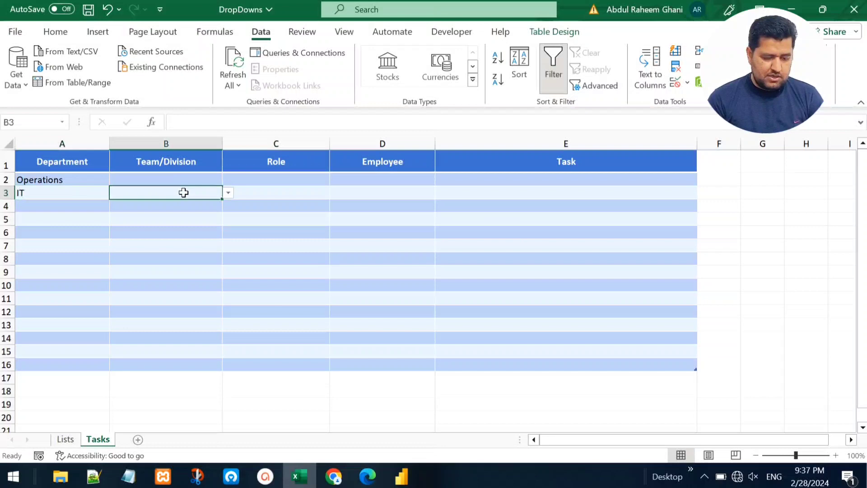
click(228, 194)
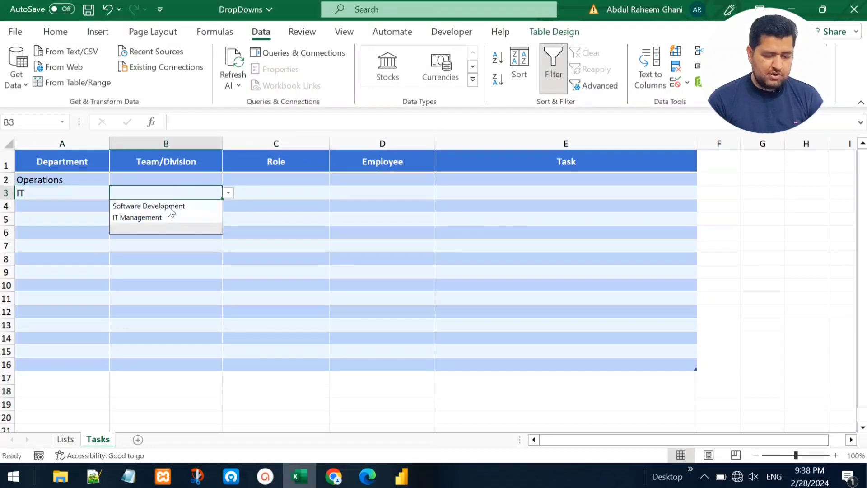
click(203, 193)
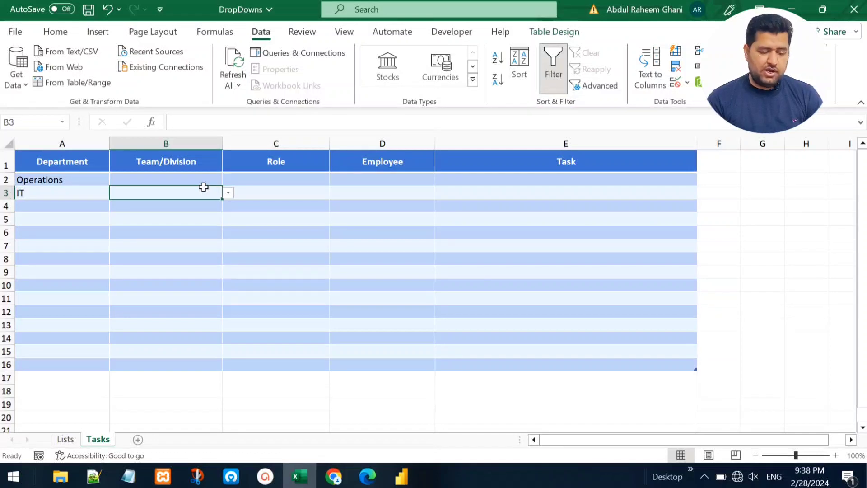
Open data validation for Role cell C2 and set it to allow a List.
click(244, 178)
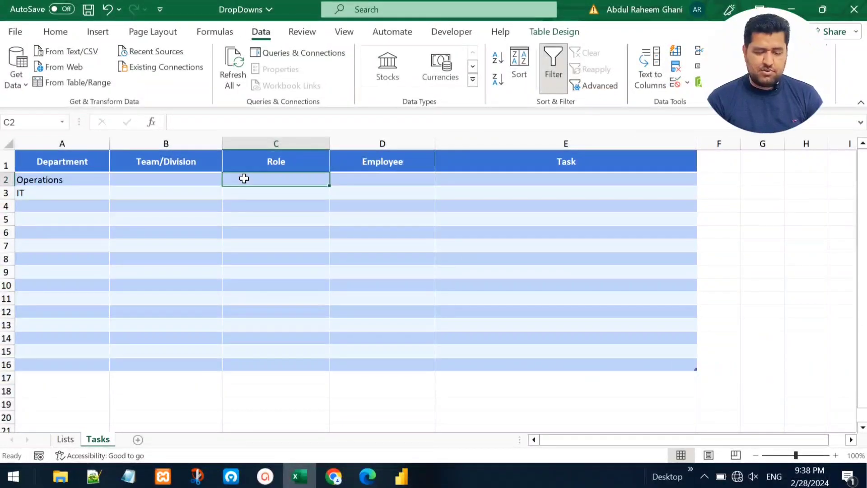
click(676, 84)
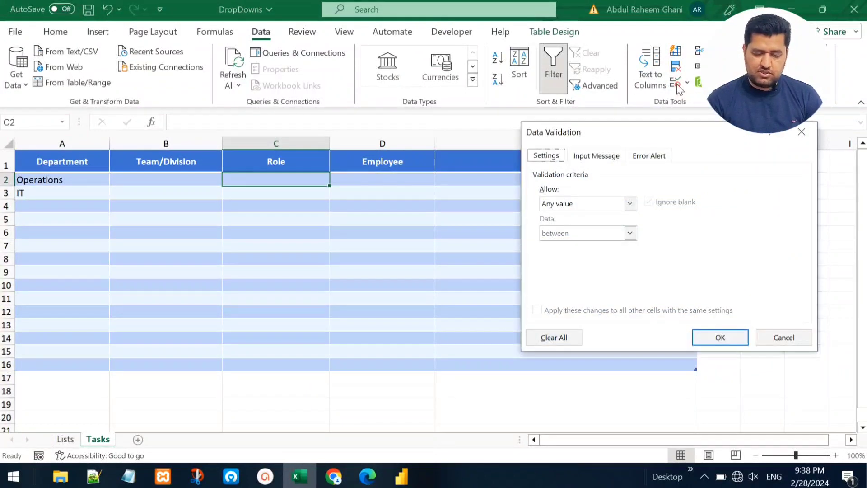
click(573, 204)
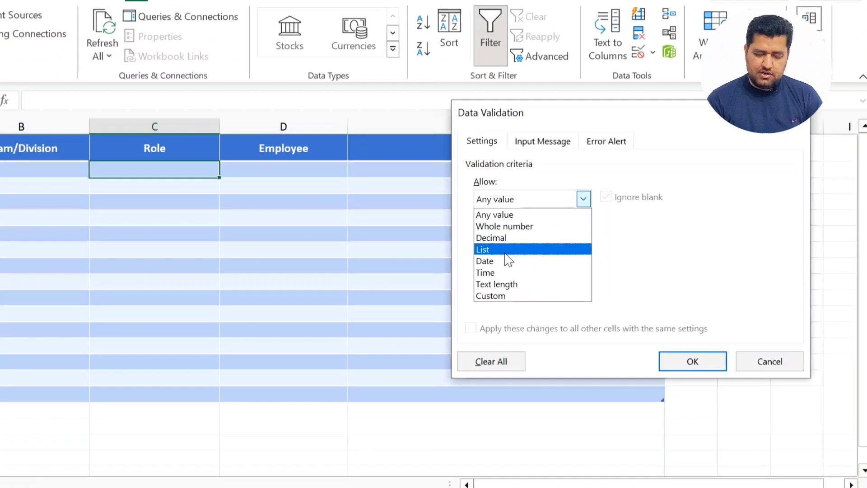
click(504, 252)
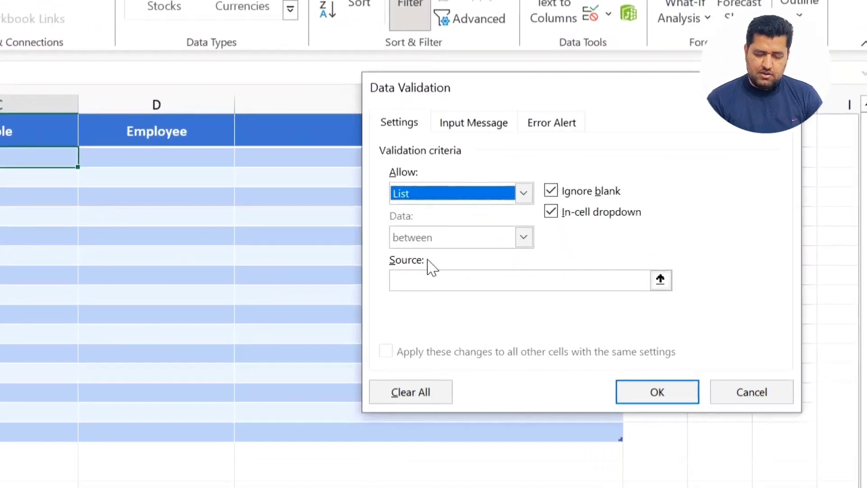
click(501, 272)
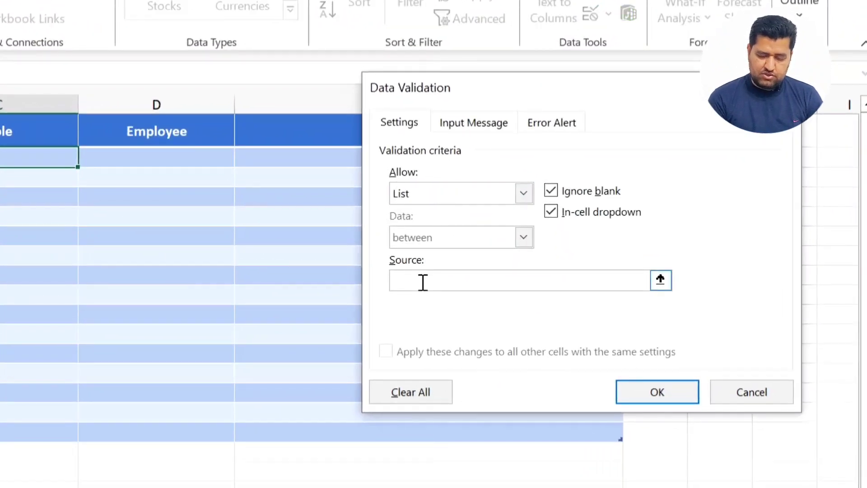
Enter an XLOOKUP source formula for C2's list that looks up $B2 in the Team range Lists!$A$7:$A$16.
text(=XLOO)
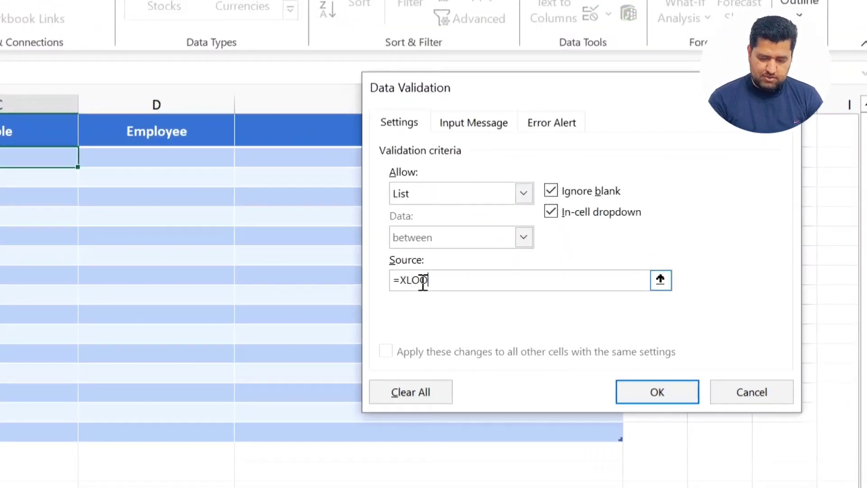
text(KUP)
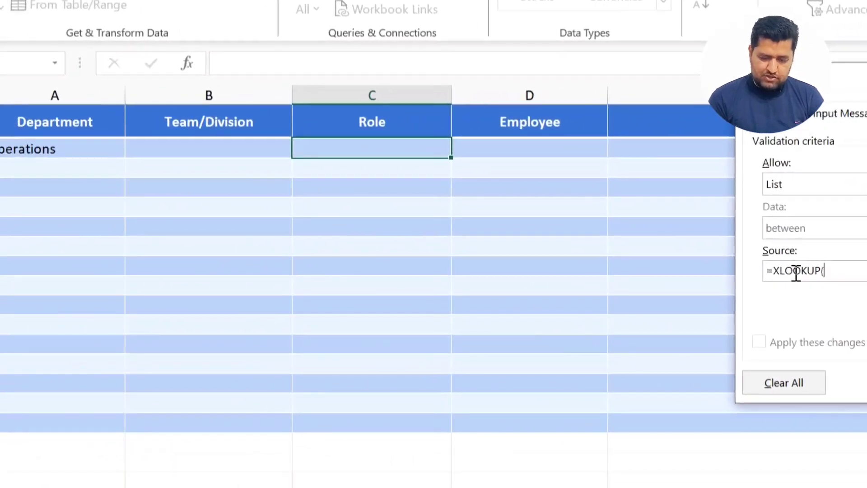
text(()
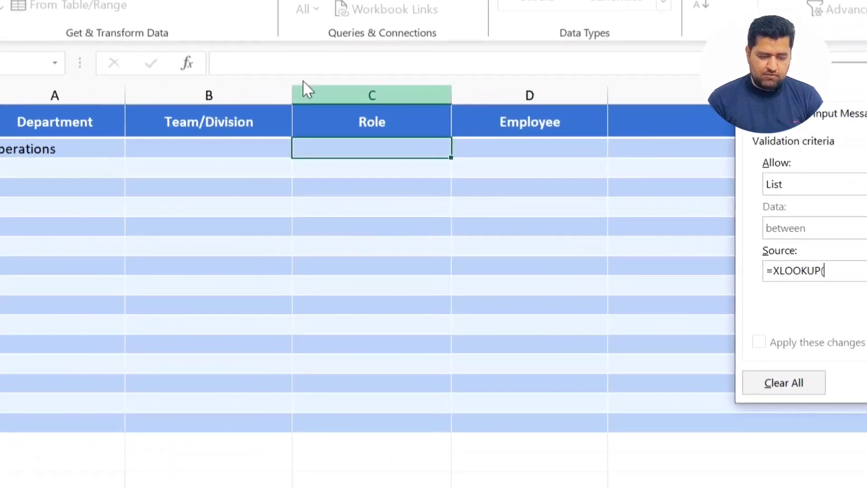
click(214, 148)
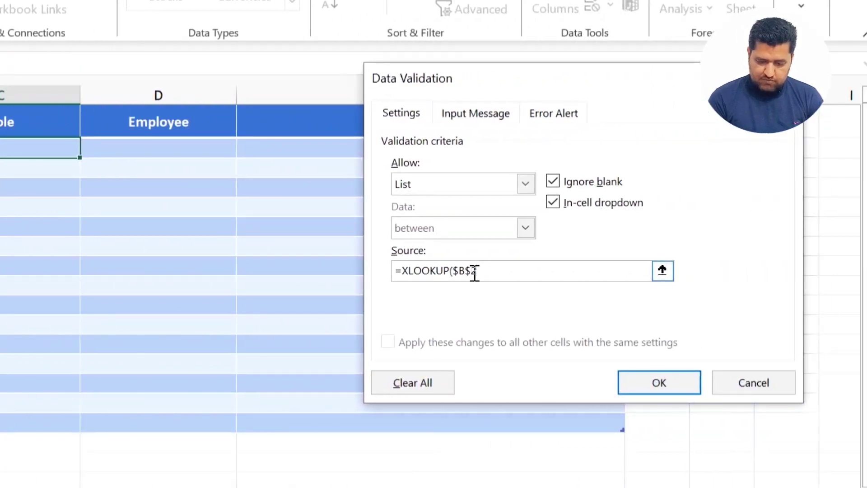
text(,)
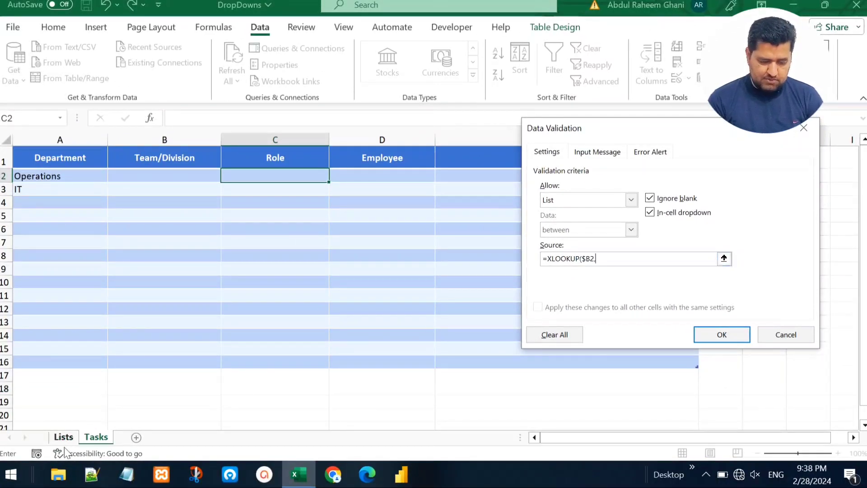
click(67, 438)
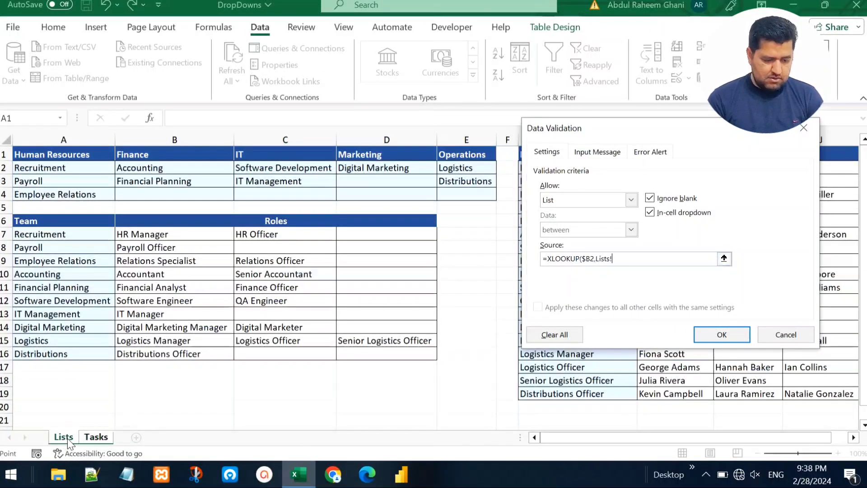
click(61, 234)
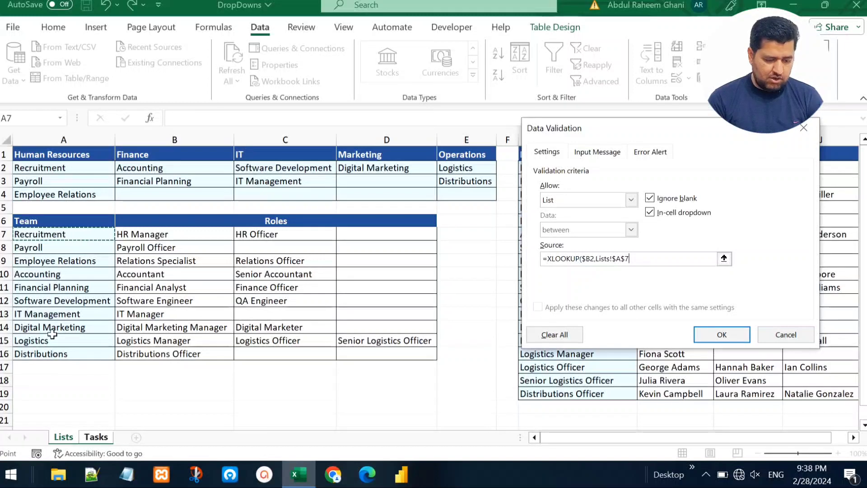
drag(51, 231, 52, 352)
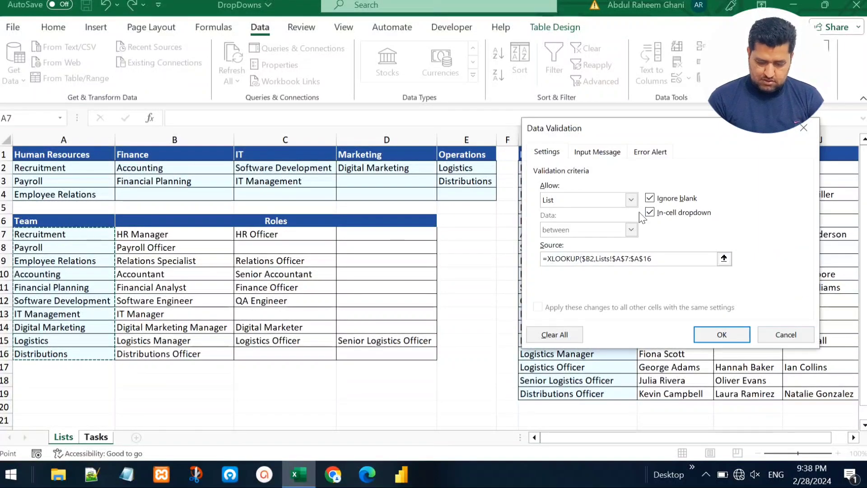
text(,)
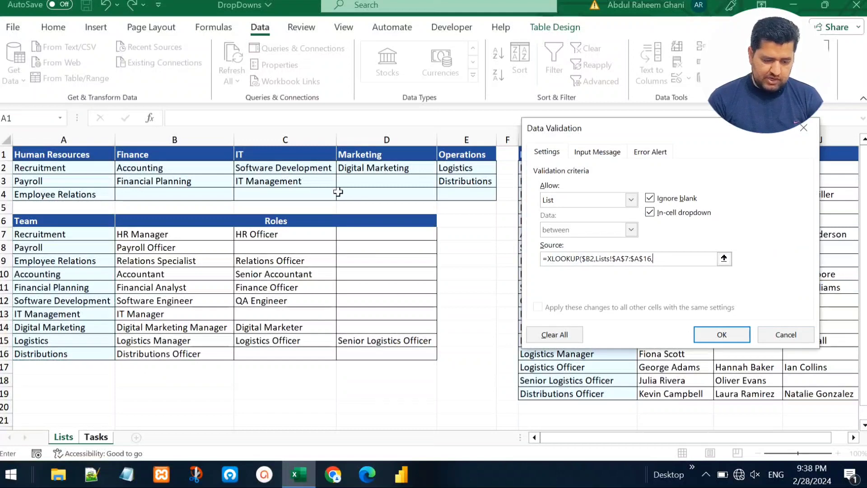
Complete the XLOOKUP with the Roles range Lists!$B$7:$D$16 as its return array and apply the validation.
click(178, 231)
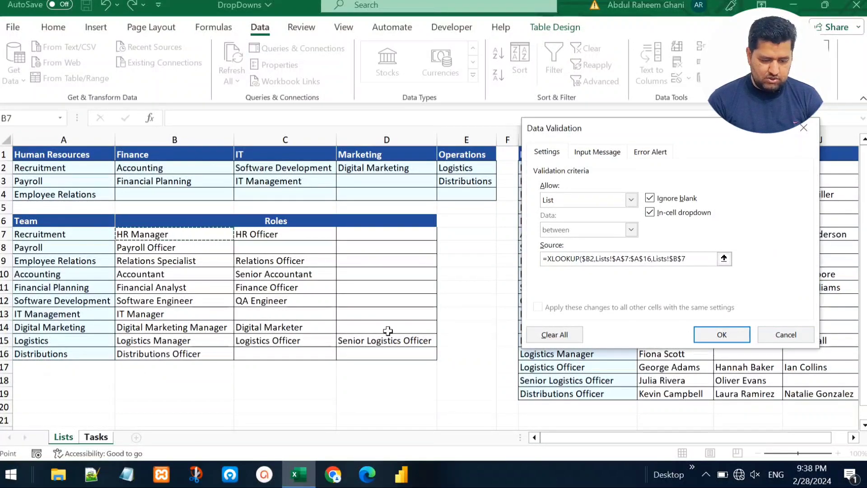
drag(179, 232, 383, 349)
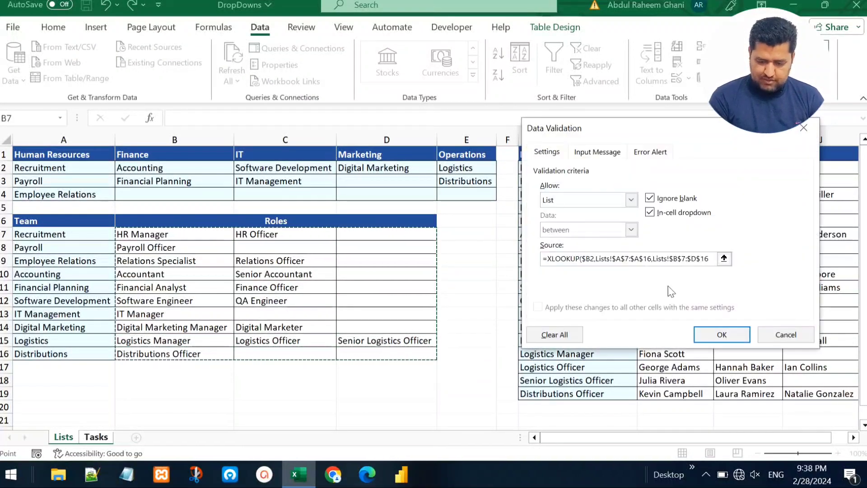
text())
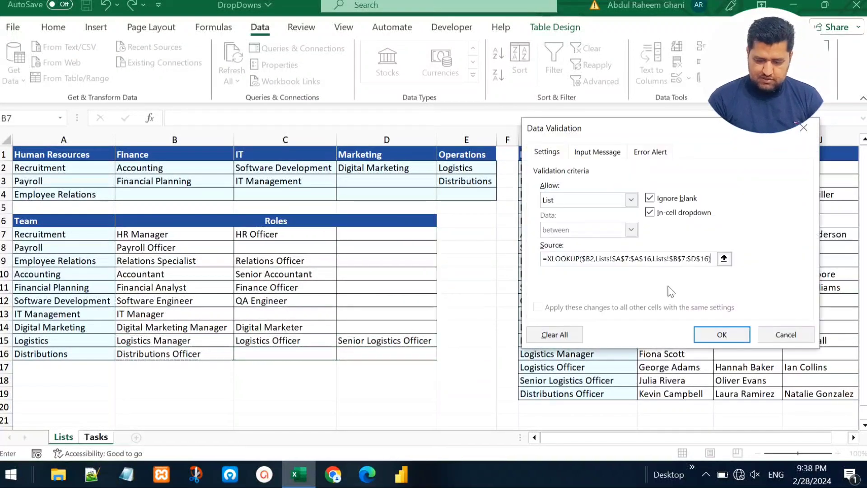
click(725, 335)
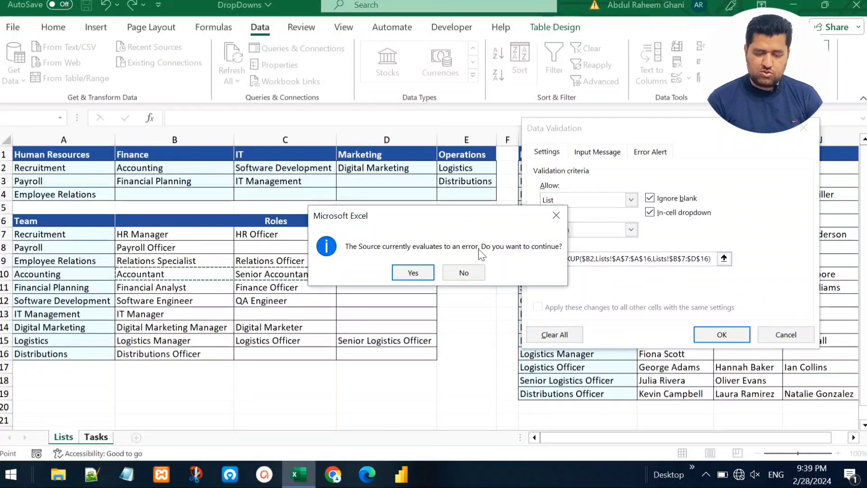
click(414, 273)
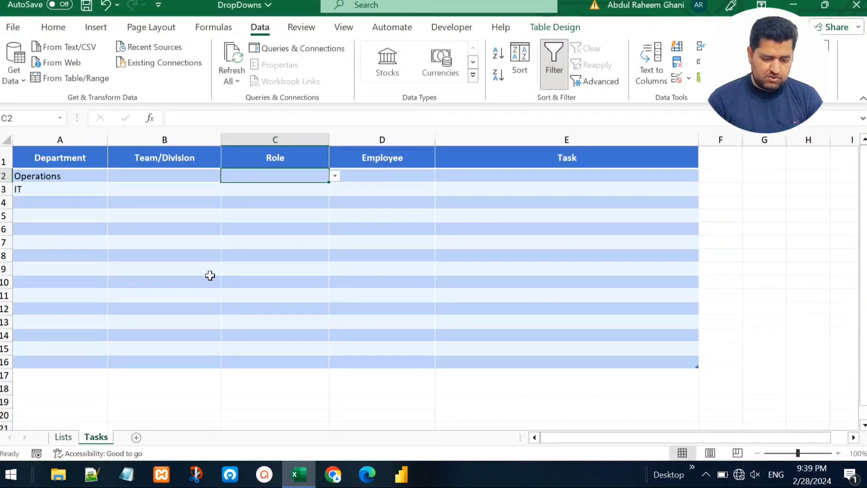
Choose Logistics as the team in B2 and check the choices in C2's Role drop-down.
click(160, 175)
click(227, 177)
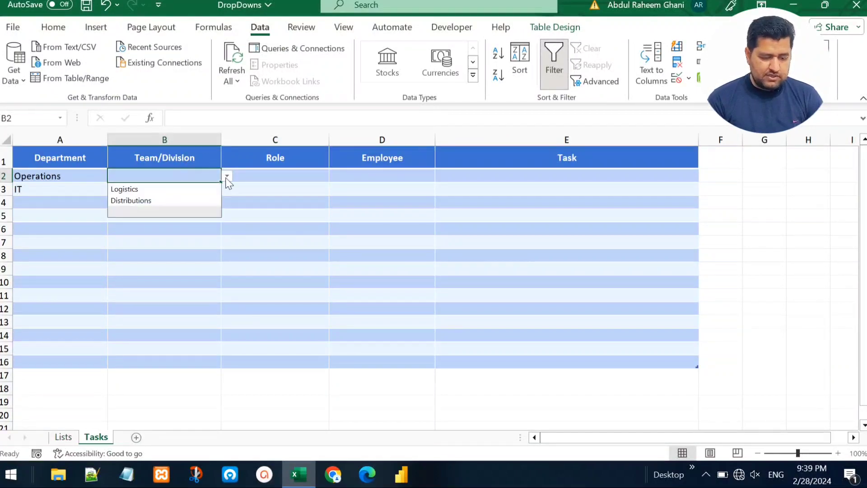
key(Down)
key(Return)
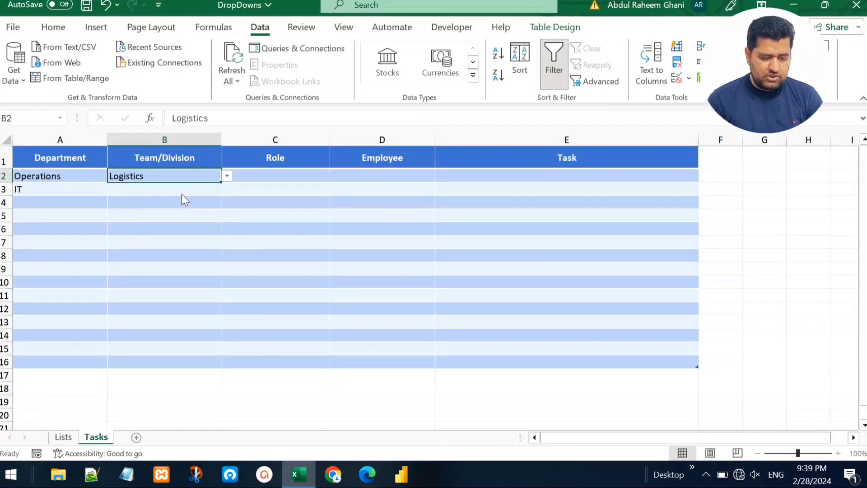
click(269, 176)
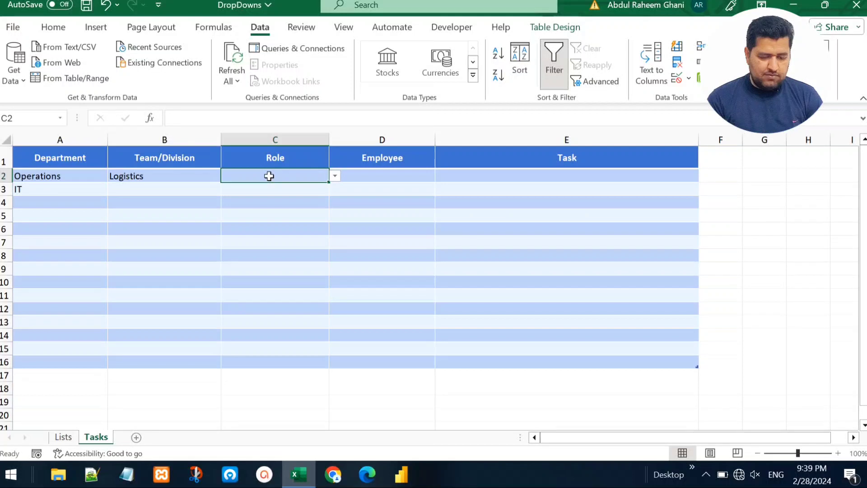
click(336, 176)
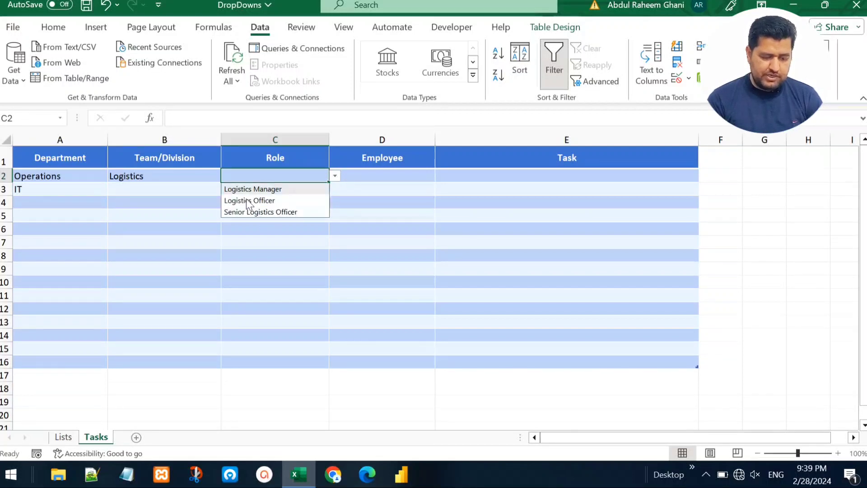
Copy cell C2 and paste only its validation into Role cells C3:C16.
click(269, 178)
key(ctrl+c)
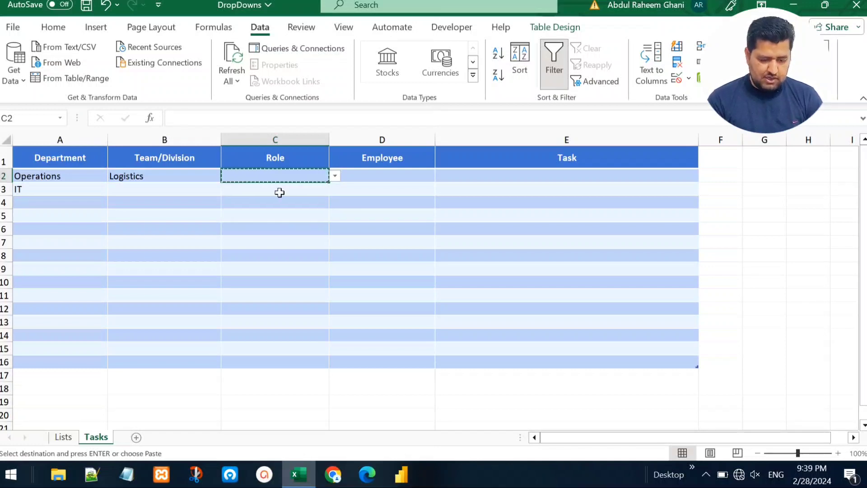
drag(278, 191, 262, 360)
right_click(262, 360)
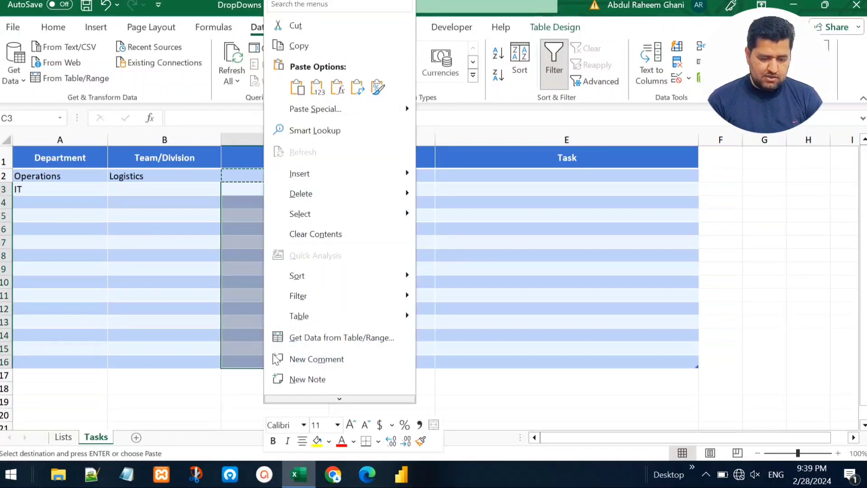
click(322, 110)
click(203, 129)
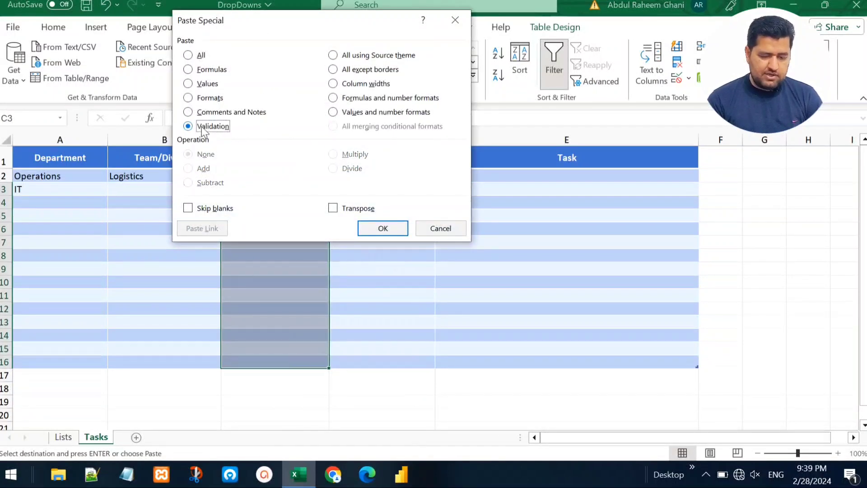
click(392, 233)
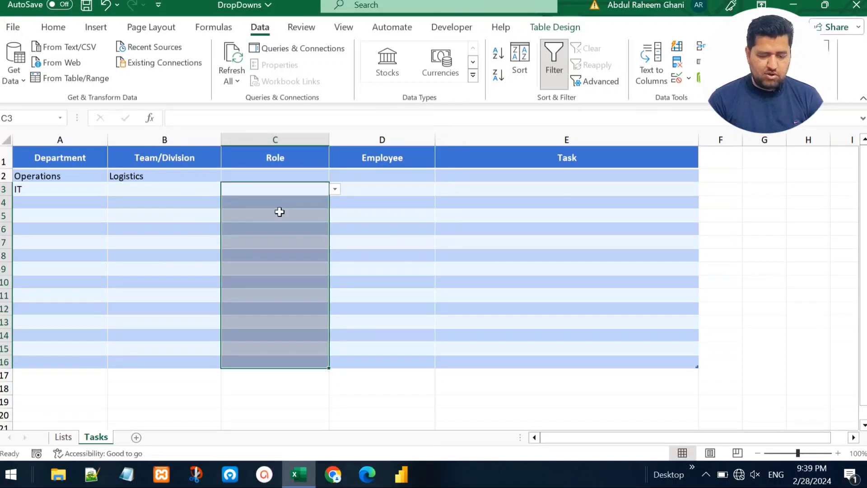
click(279, 205)
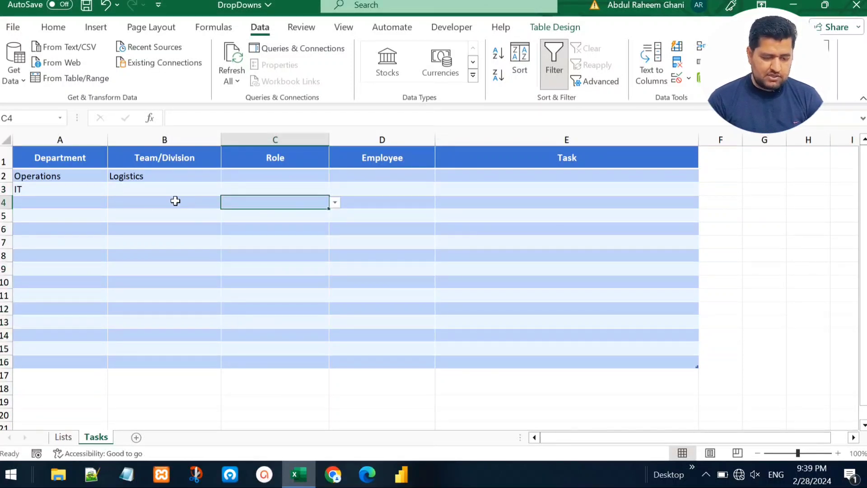
Choose IT Management as the team in B3 and IT Manager as the role in C3.
click(132, 190)
click(226, 189)
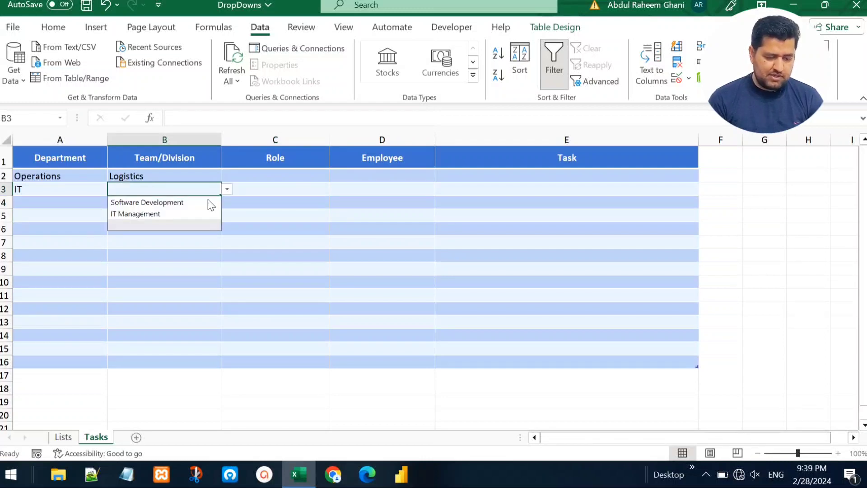
click(169, 213)
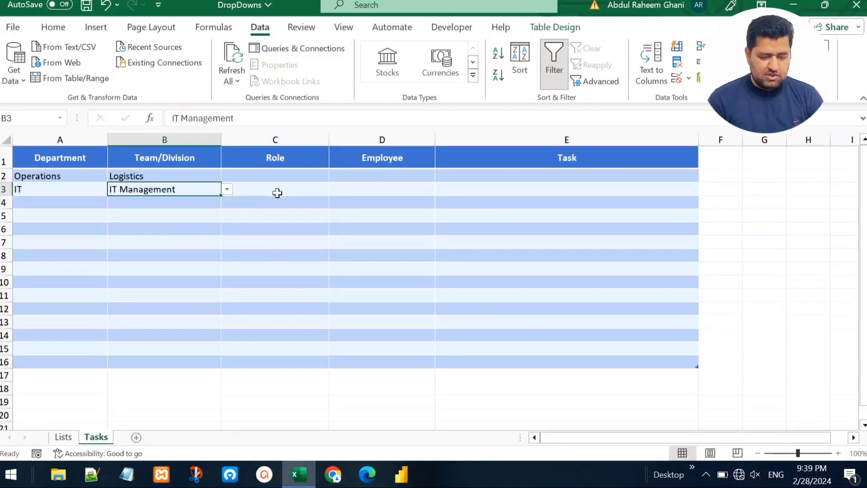
click(278, 191)
click(334, 189)
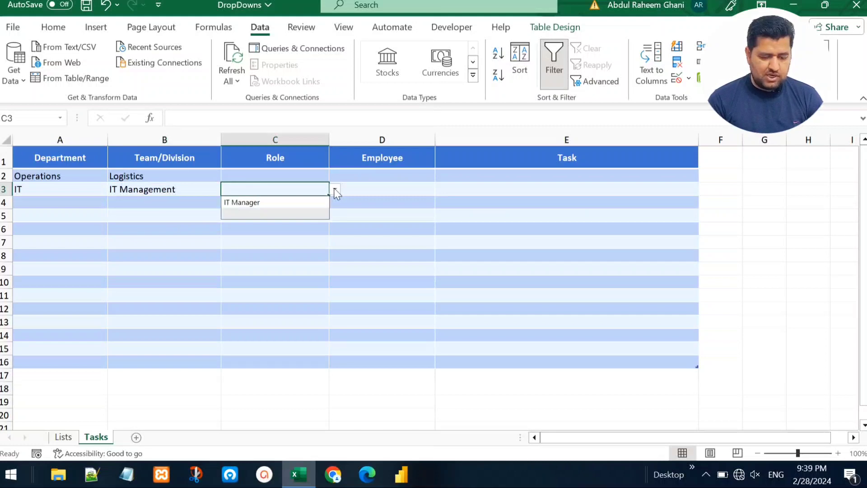
click(281, 202)
Choose Logistics Officer as the role in C2.
click(304, 173)
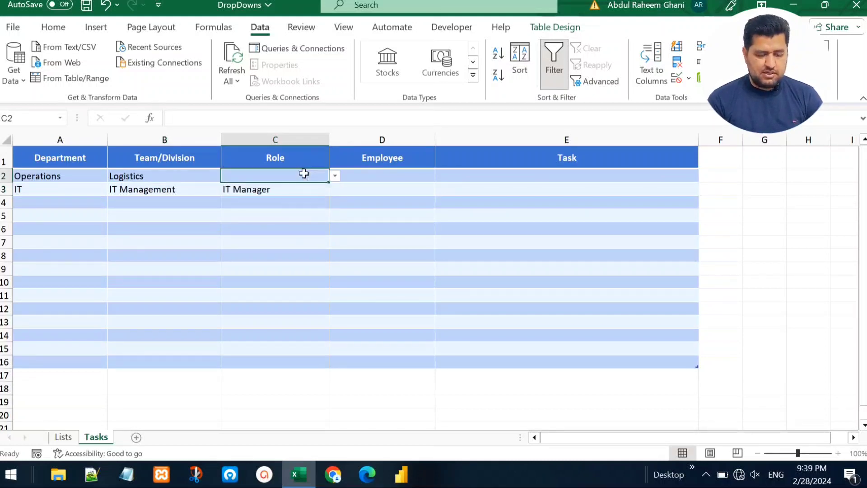
click(335, 176)
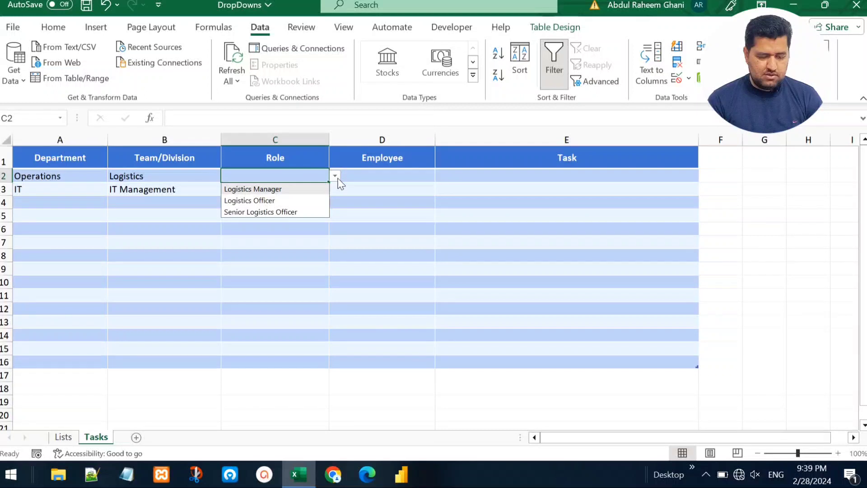
click(288, 201)
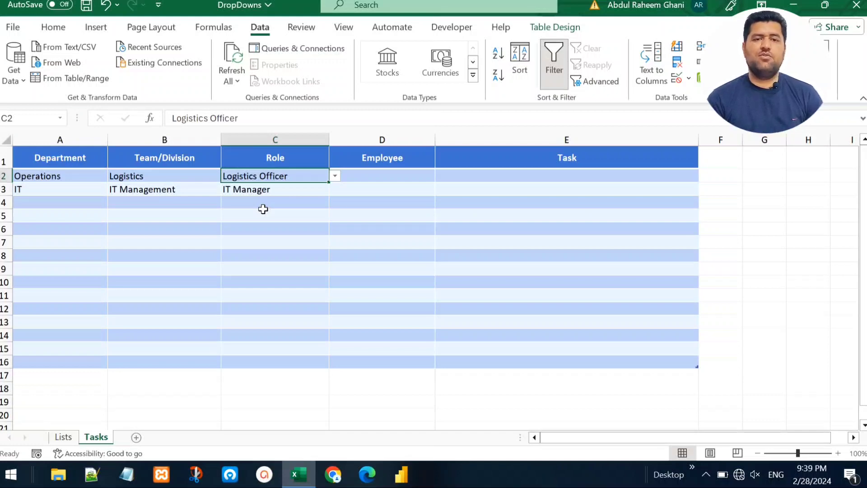
Open data validation for Employee cell D2 and set it to allow a List.
click(368, 175)
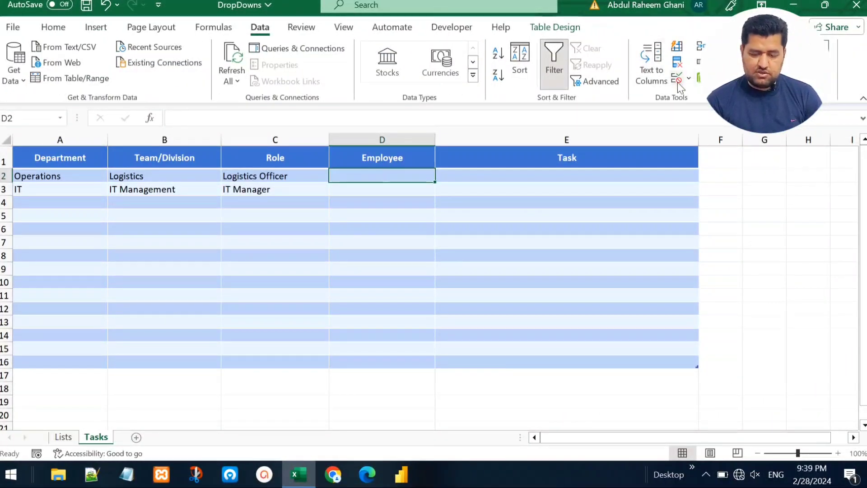
click(677, 80)
click(556, 206)
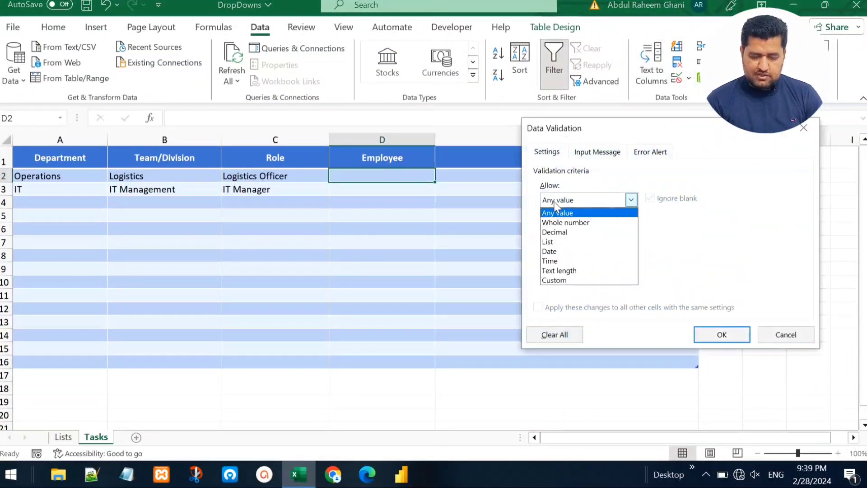
click(559, 242)
Set the validation list source for Employee cell D2 to =XLOOKUP($C2,Lists!$G$2:$G$19,Lists!$H$2:$J$19) and apply it.
click(567, 260)
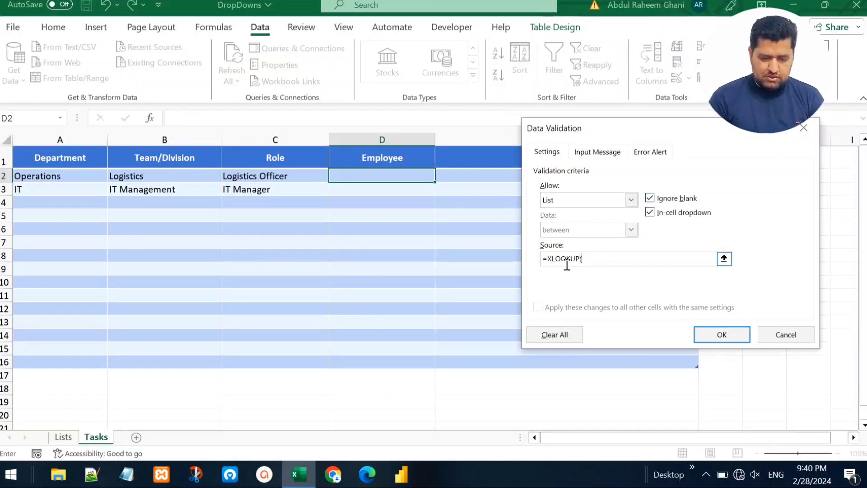
click(280, 178)
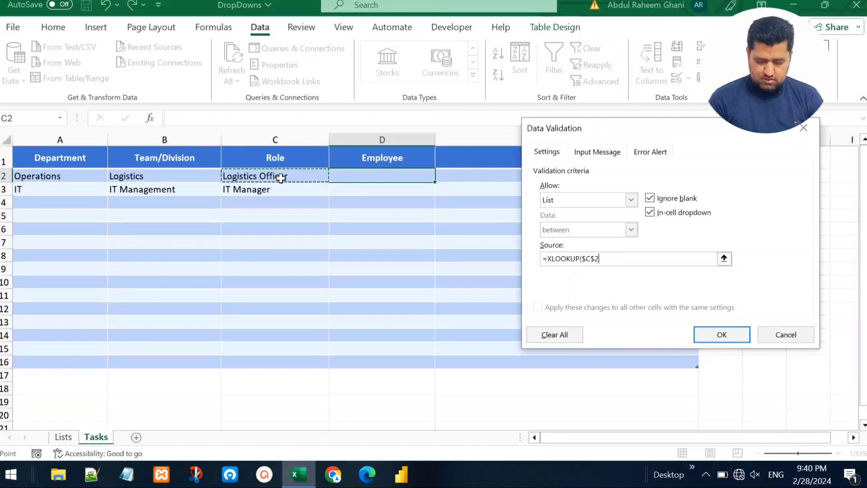
click(592, 259)
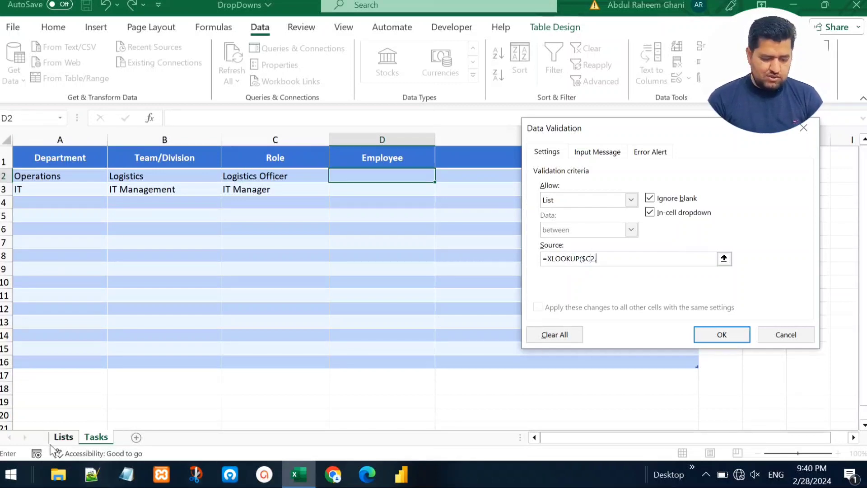
click(62, 436)
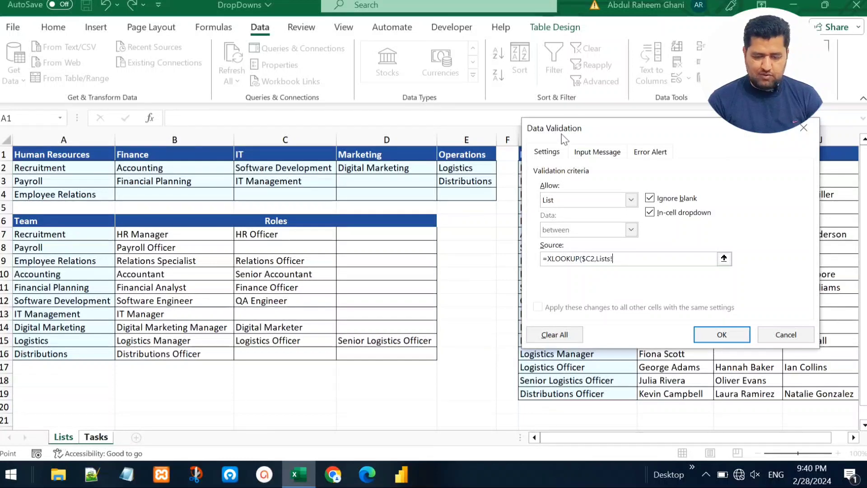
drag(562, 138, 165, 121)
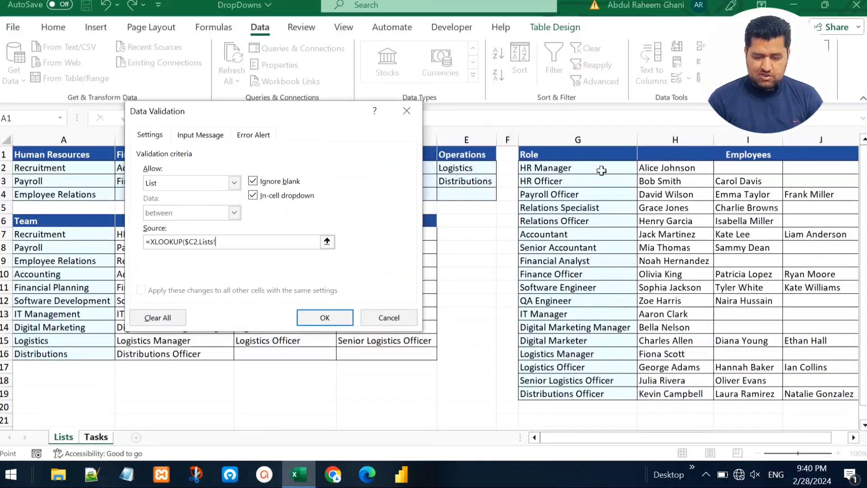
drag(576, 166, 560, 395)
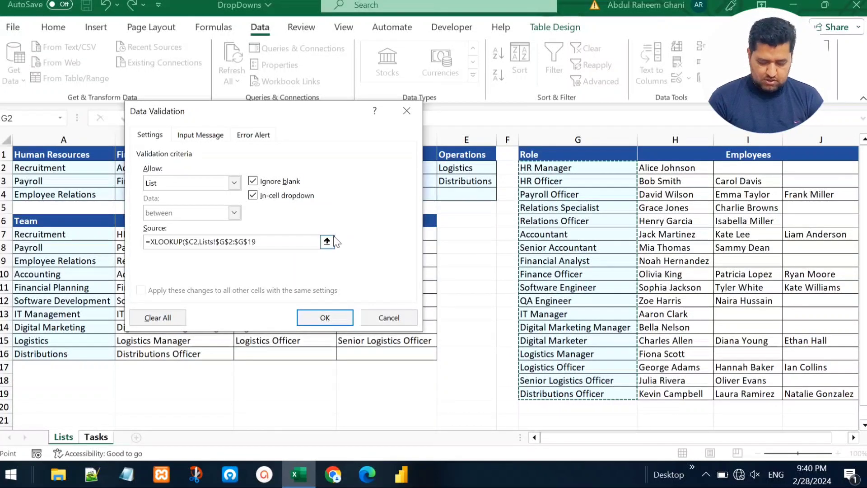
text(,Lists!$H$2)
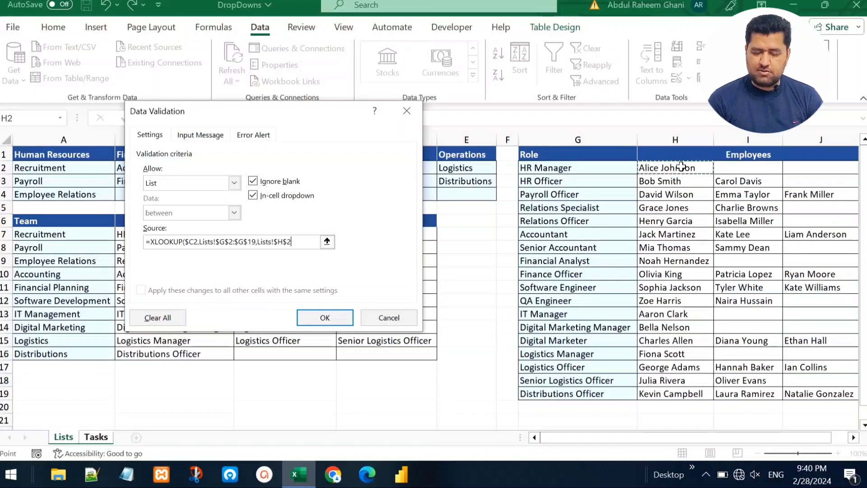
drag(681, 166, 810, 391)
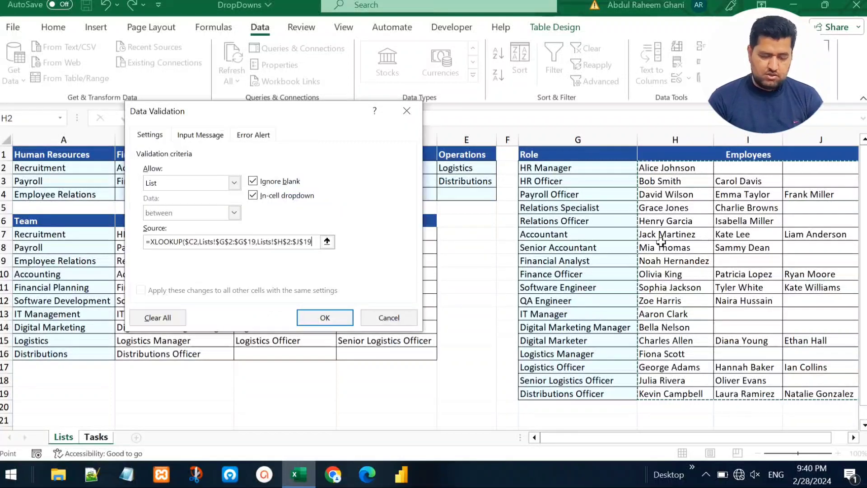
text())
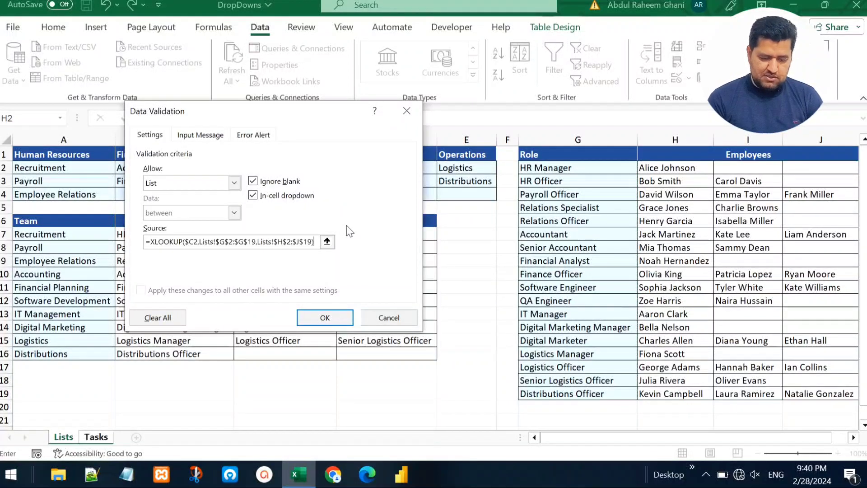
click(325, 319)
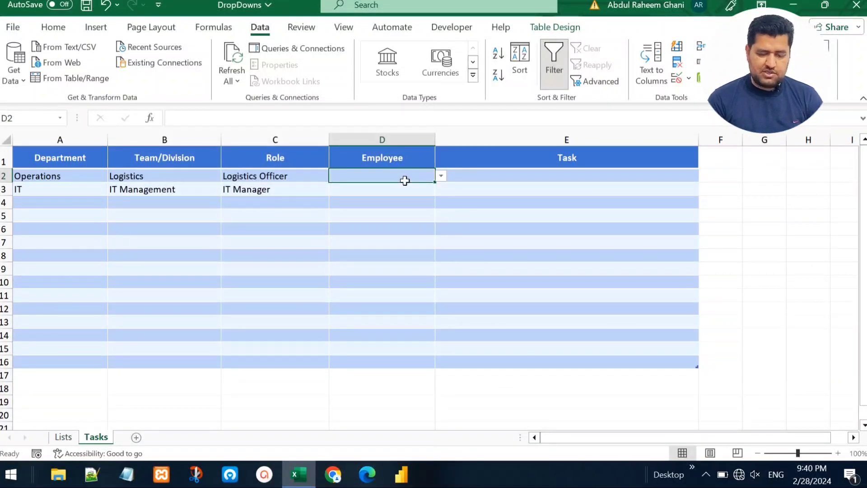
Check the employee choices offered in D2, and change the role in C2 to Logistics Manager.
click(441, 176)
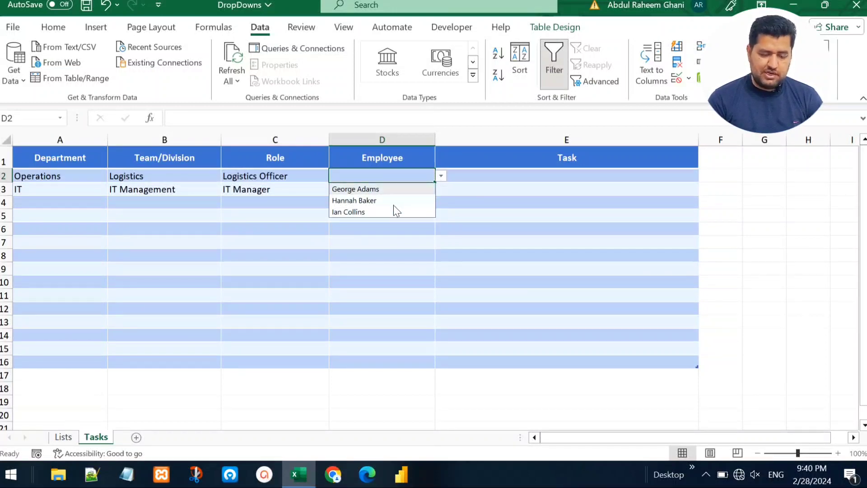
click(299, 176)
click(335, 176)
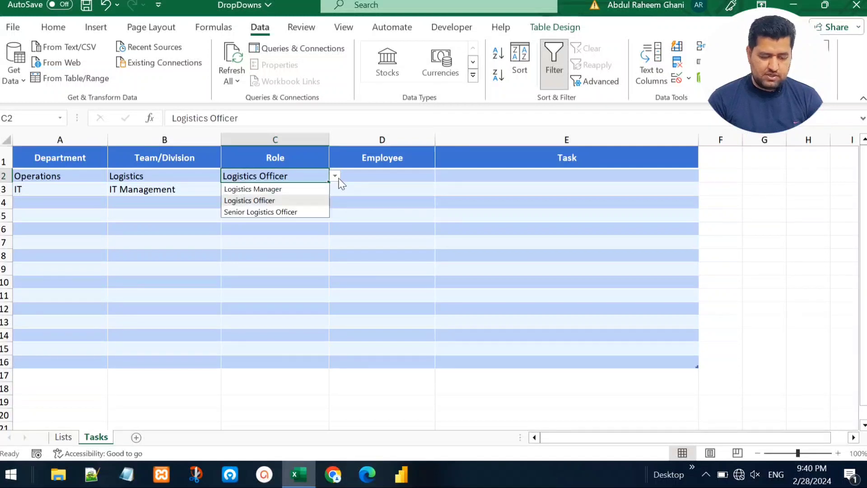
click(306, 190)
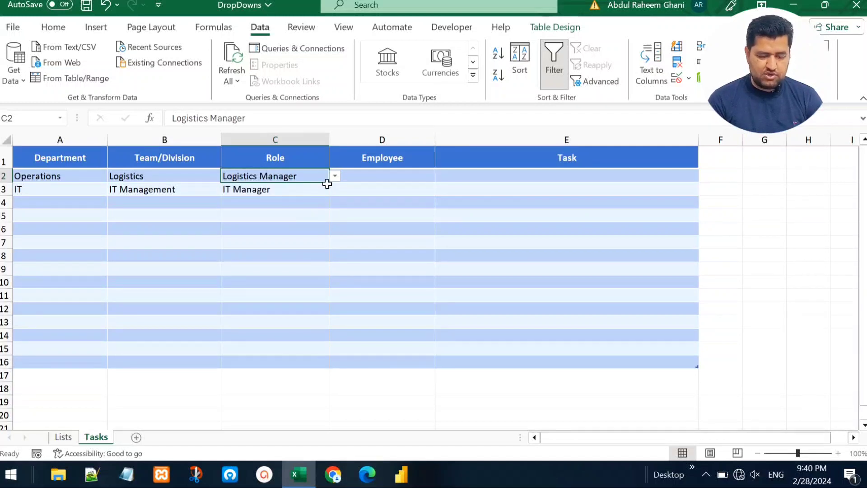
Choose the employee offered for the Logistics Manager role in D2.
click(373, 173)
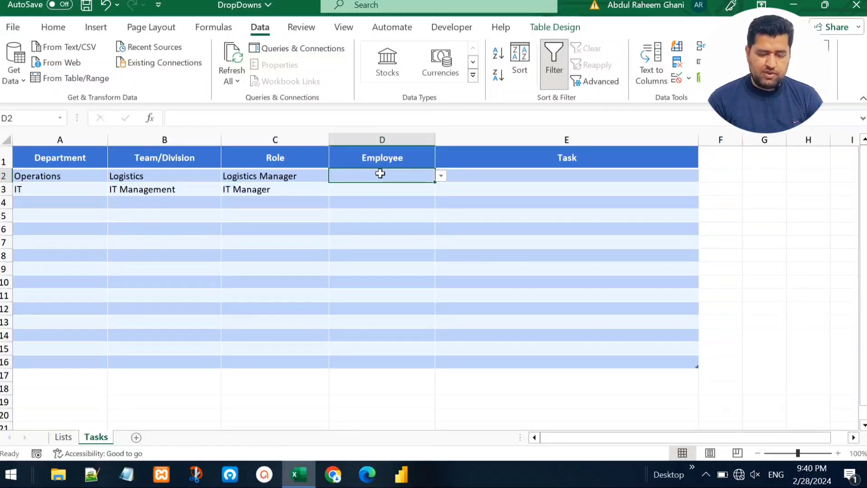
click(441, 177)
click(418, 188)
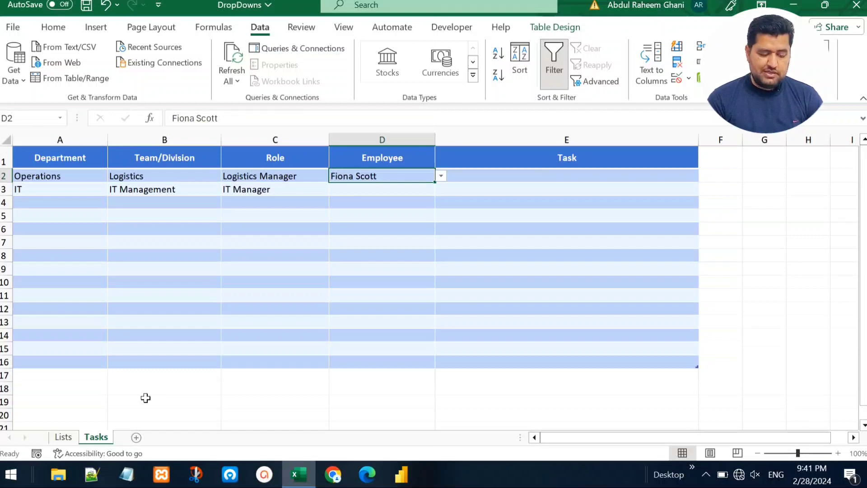
Check the employee listed for Logistics Manager in row 16 of the Lists sheet, and return to the Tasks sheet.
click(64, 437)
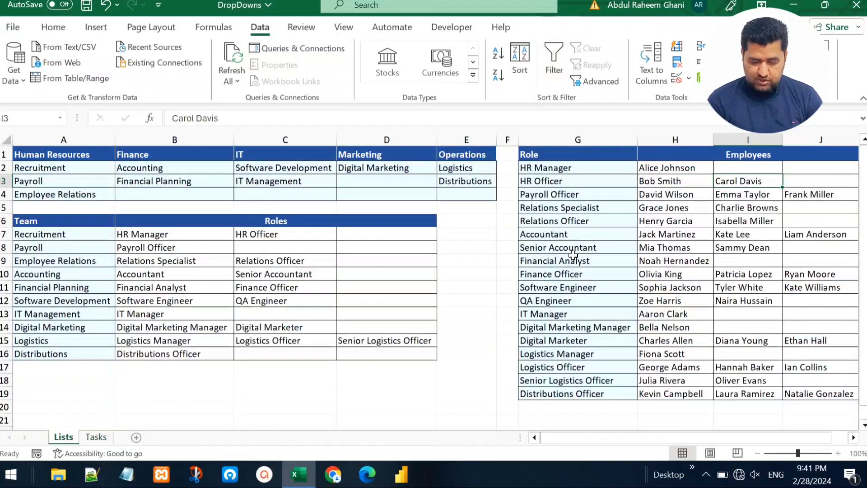
click(565, 355)
click(664, 355)
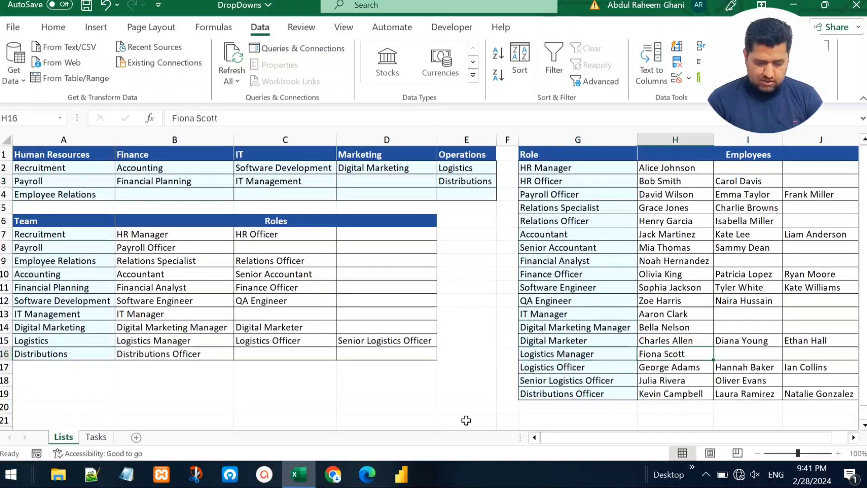
click(96, 437)
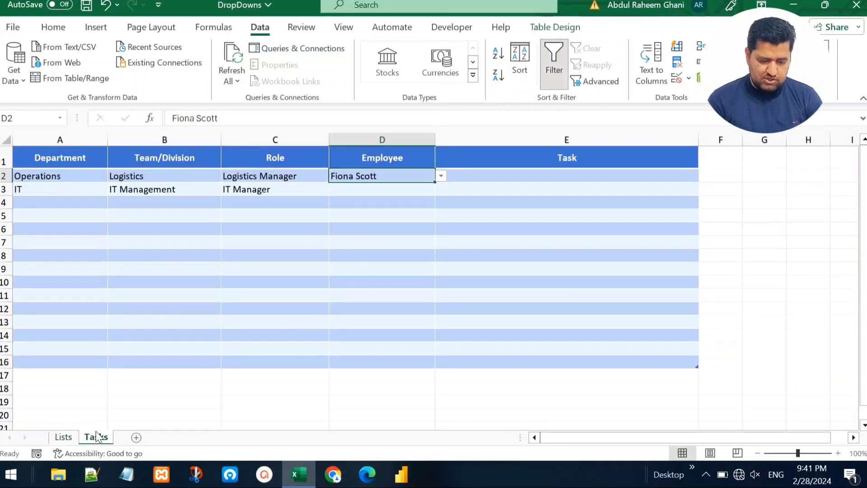